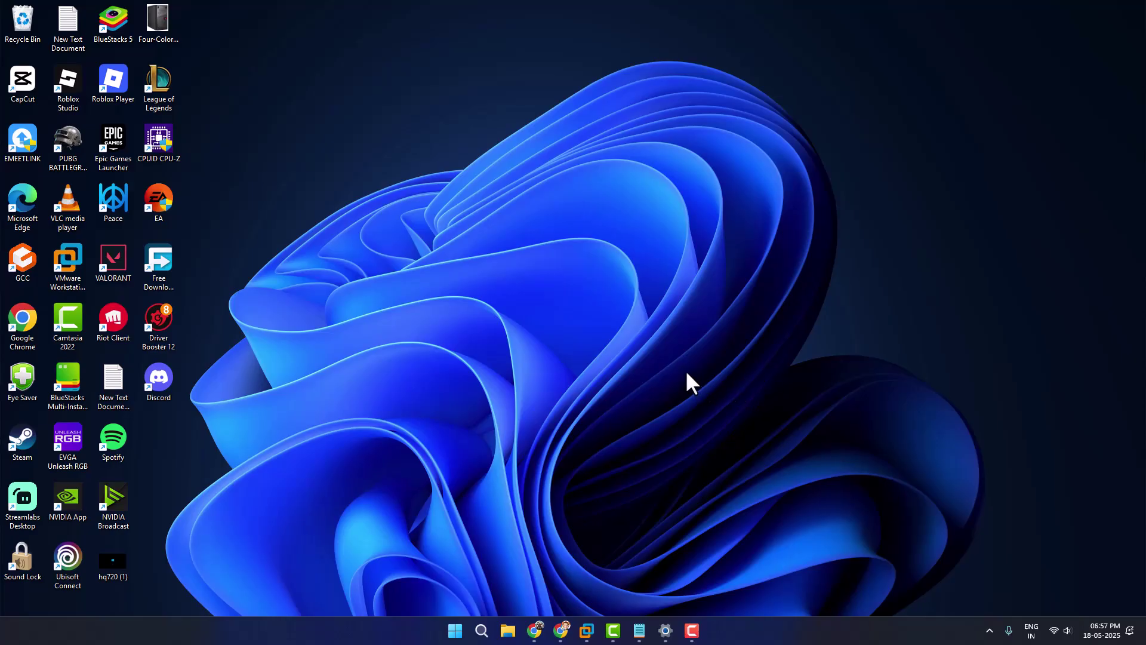
# Open the Four-Color PC-case picture on the desktop, which shows the Windows startup screen.
pyautogui.doubleClick(160, 23)
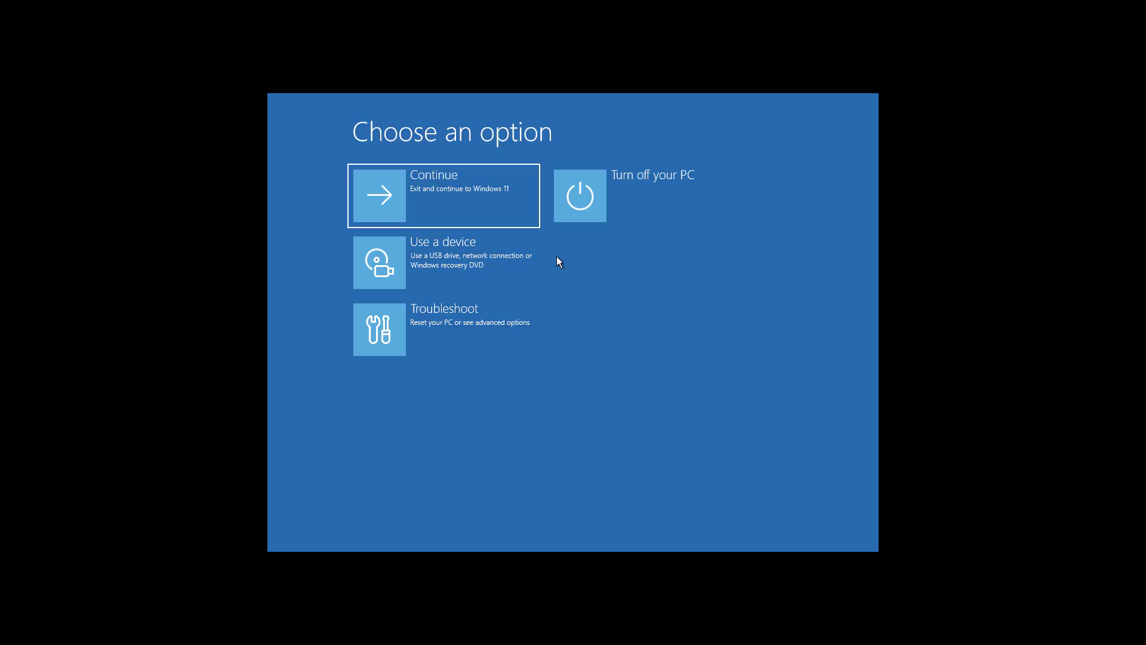
# Go to Troubleshoot > Advanced options > Start-up Settings to restart into Safe Mode.
pyautogui.click(443, 334)
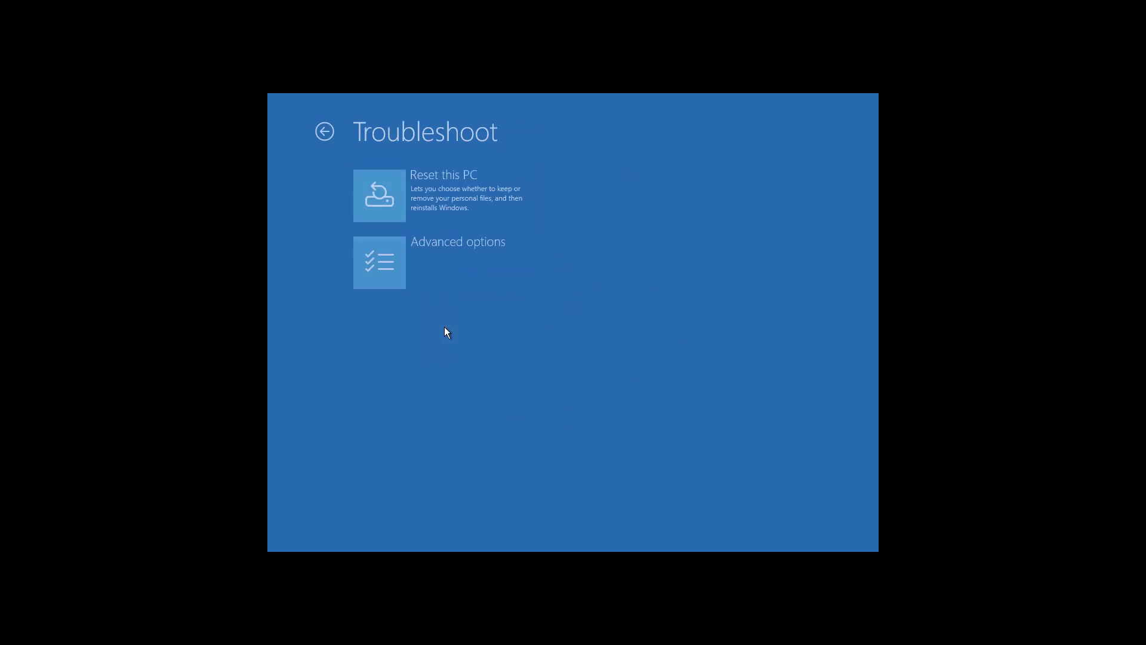
pyautogui.click(443, 275)
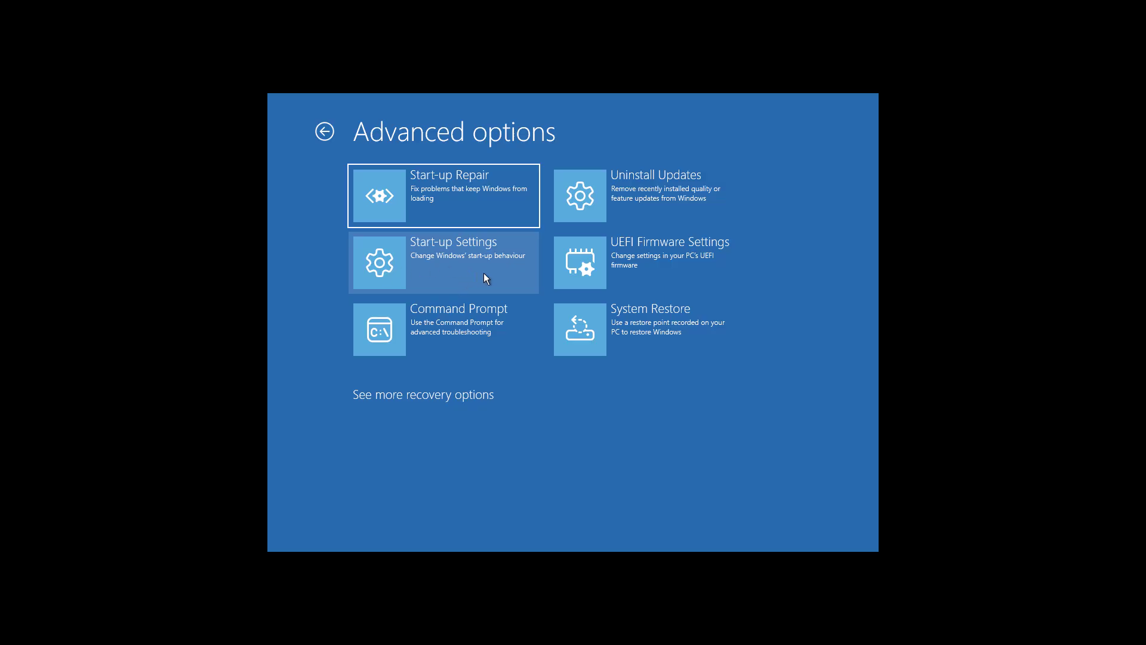
pyautogui.click(466, 269)
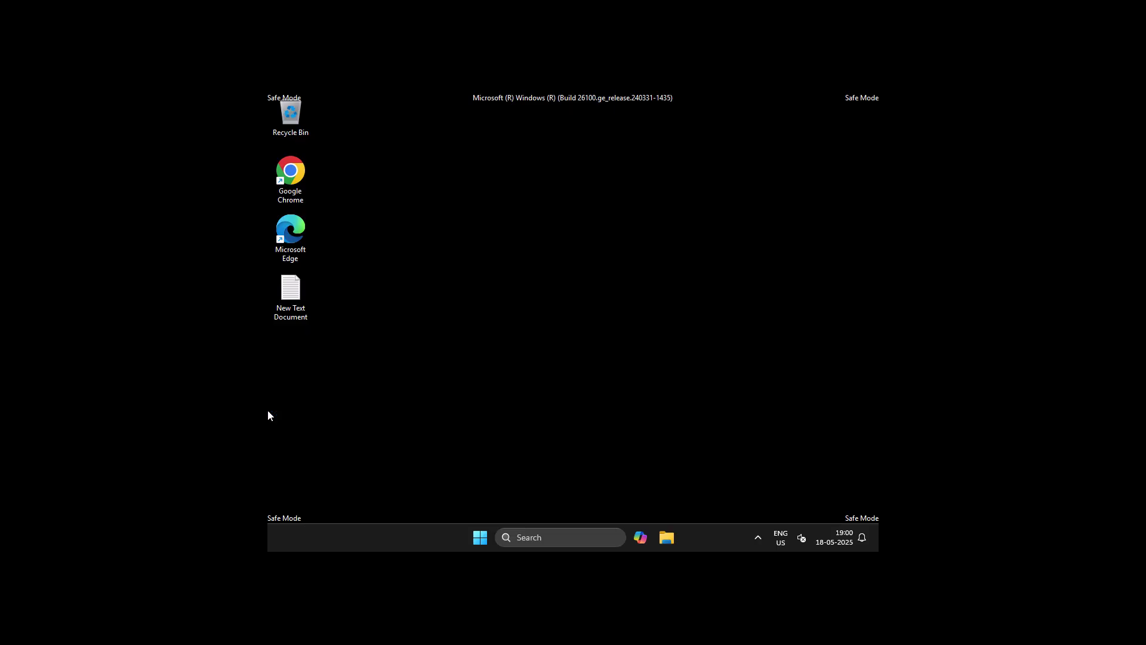
# Open Device Manager through a Start search for 'de'.
pyautogui.click(529, 536)
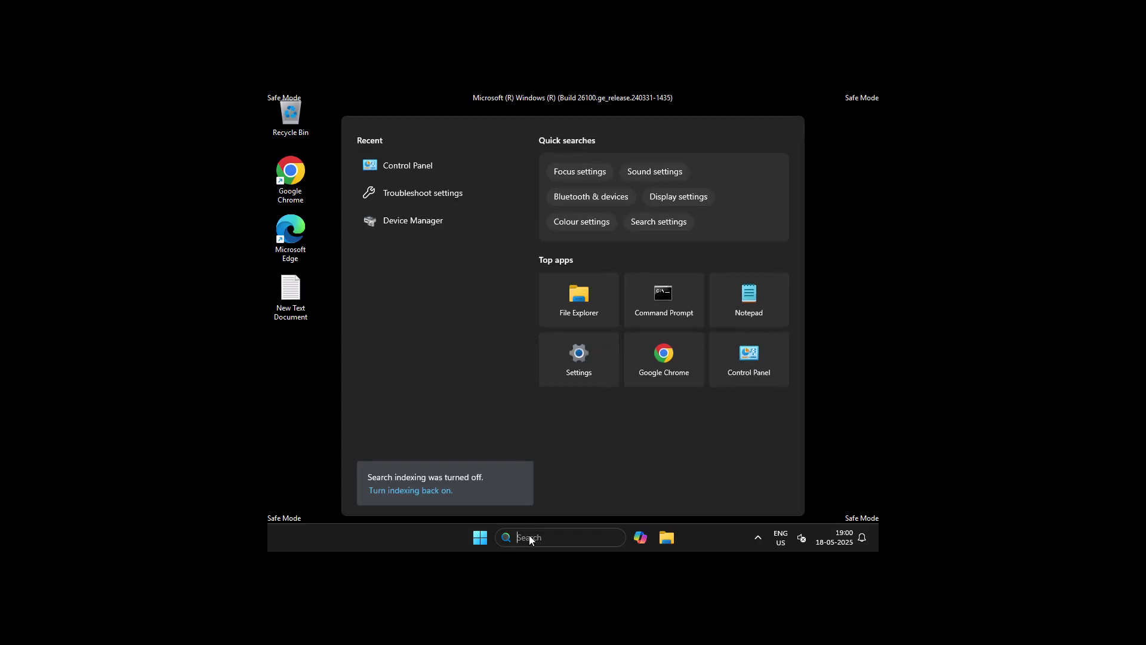
pyautogui.write('de')
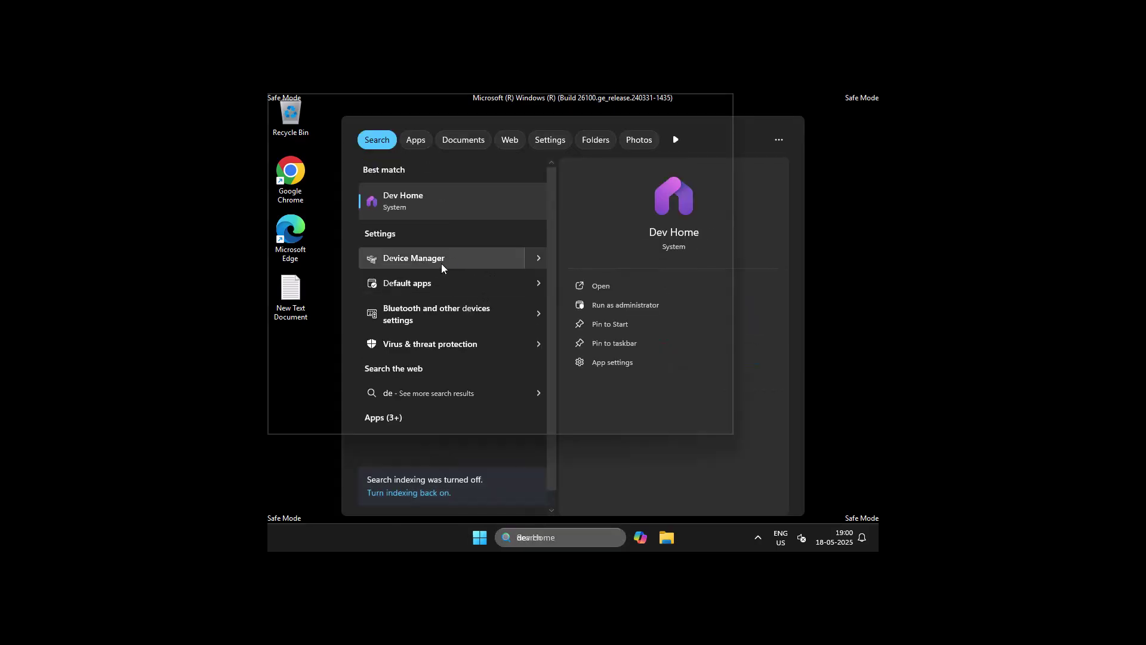
pyautogui.click(442, 263)
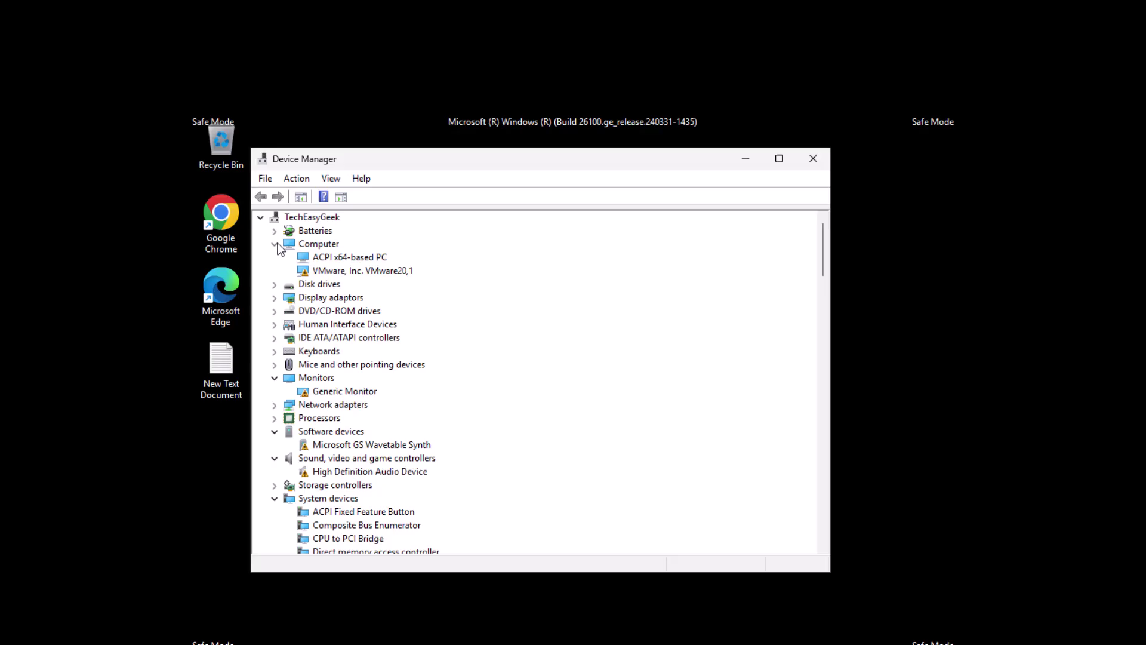
# Uninstall the VMware SVGA 3D display adapter under Display adaptors, also removing its driver.
pyautogui.click(275, 243)
pyautogui.click(275, 271)
pyautogui.click(329, 271)
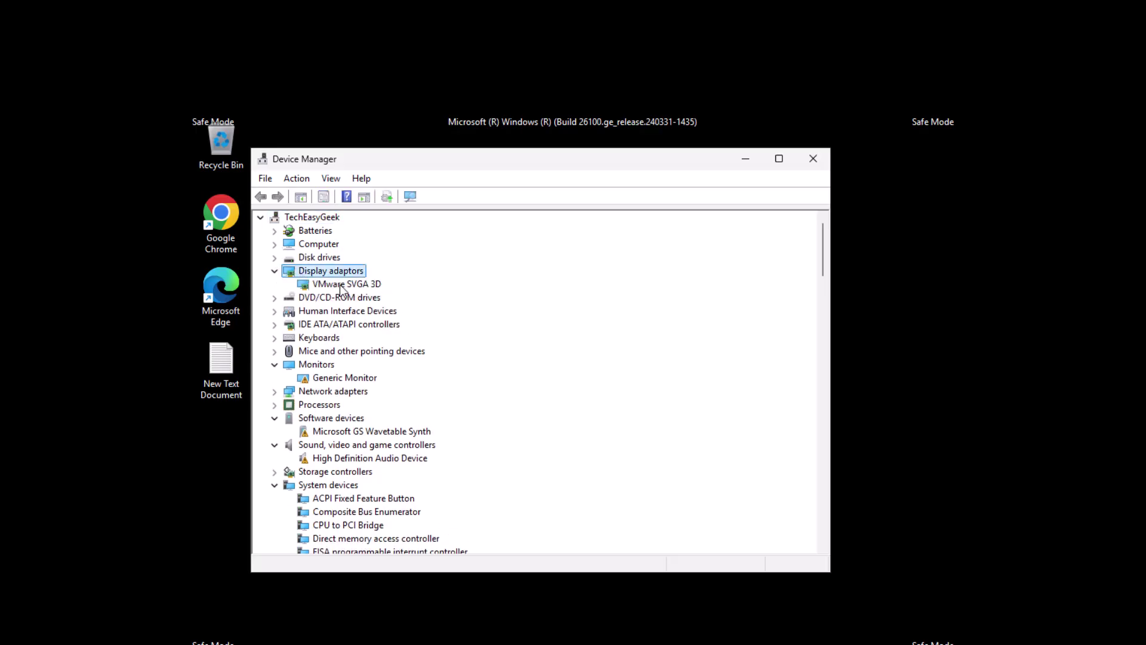
pyautogui.click(341, 285)
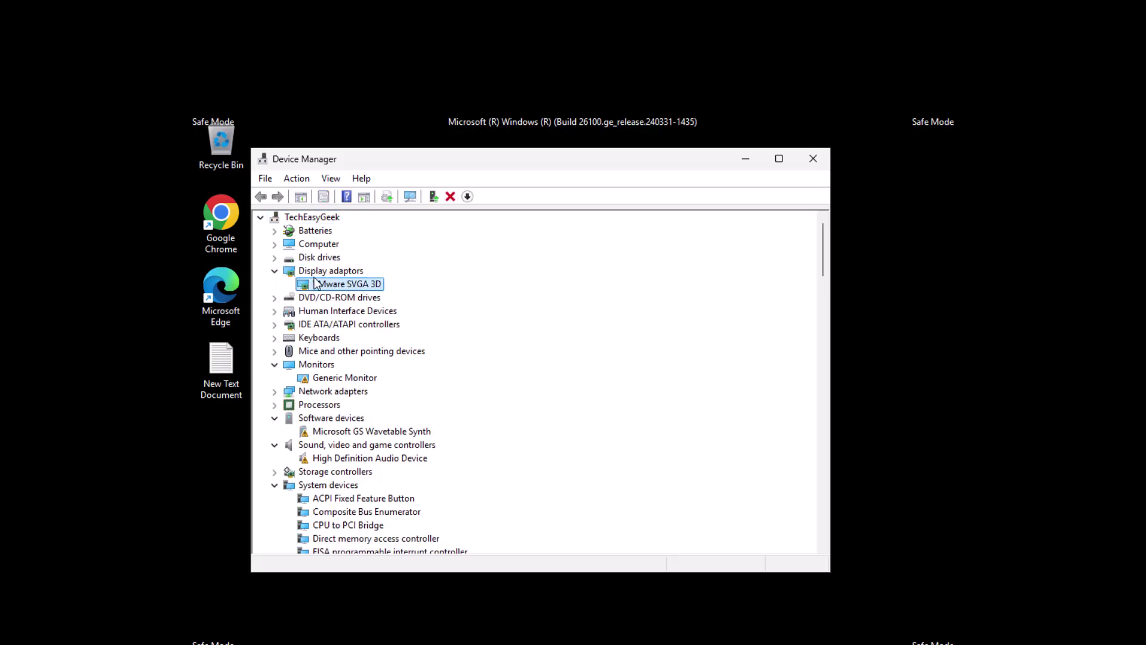
pyautogui.rightClick(336, 290)
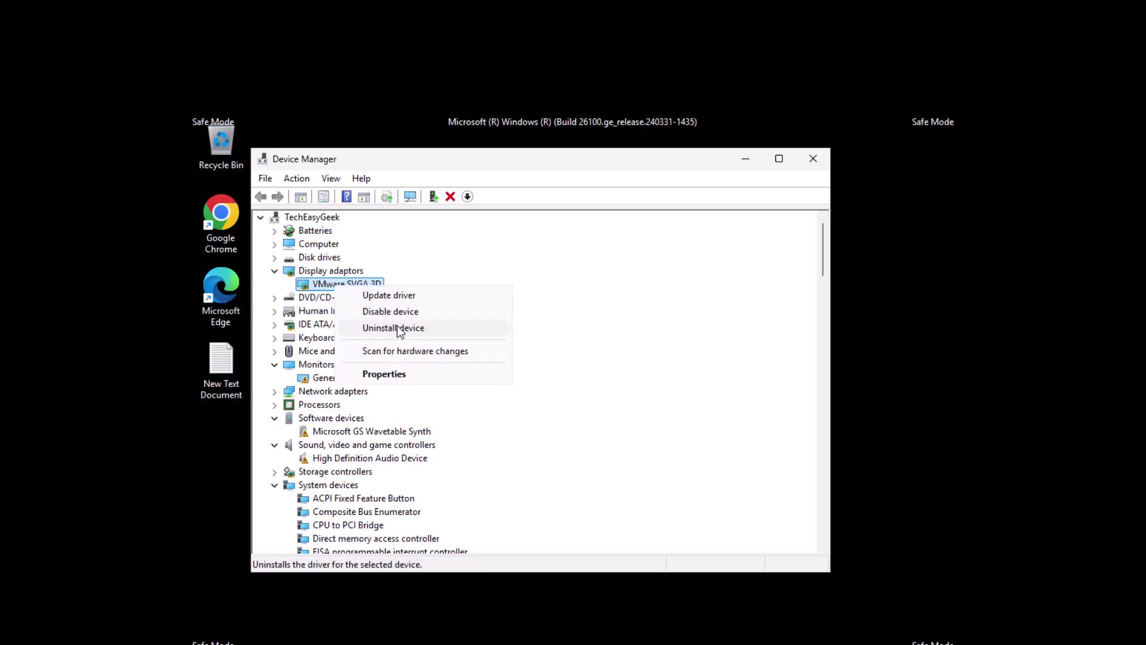
pyautogui.click(398, 328)
pyautogui.click(466, 393)
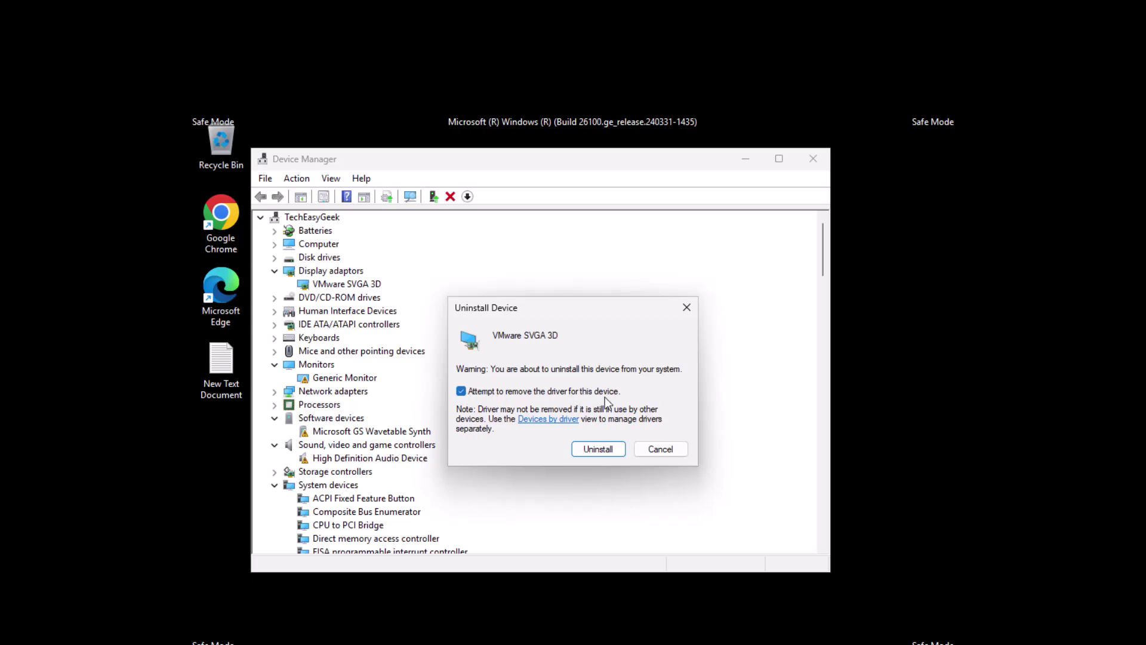
pyautogui.click(600, 448)
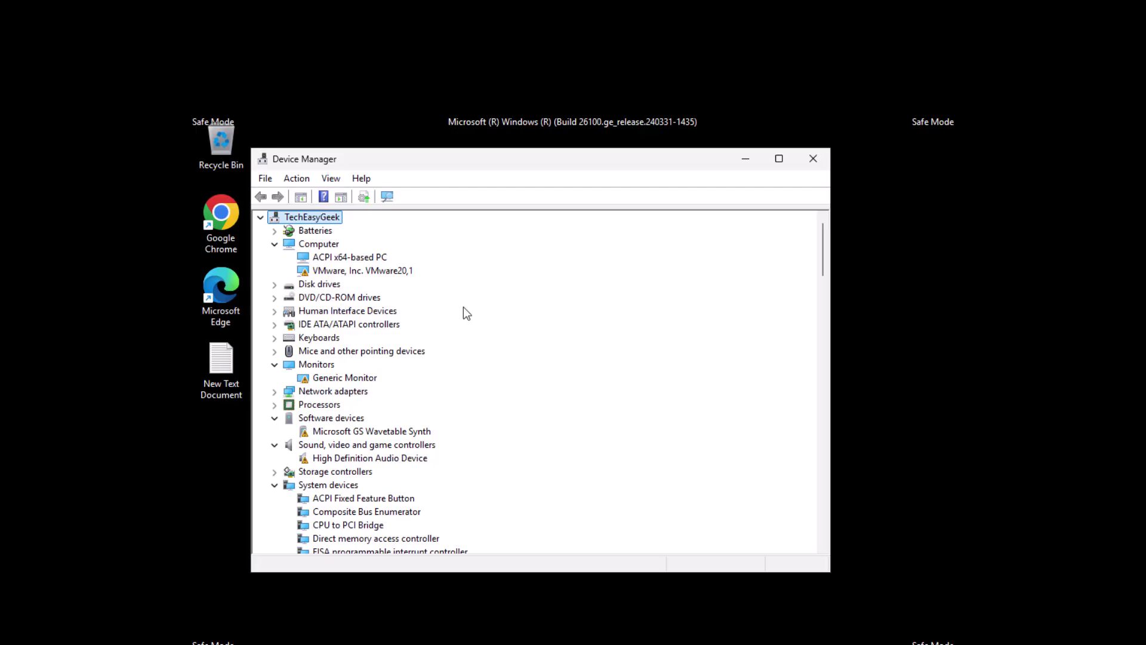
# Close Device Manager and open the power plan settings via a 'choo' search.
pyautogui.click(812, 159)
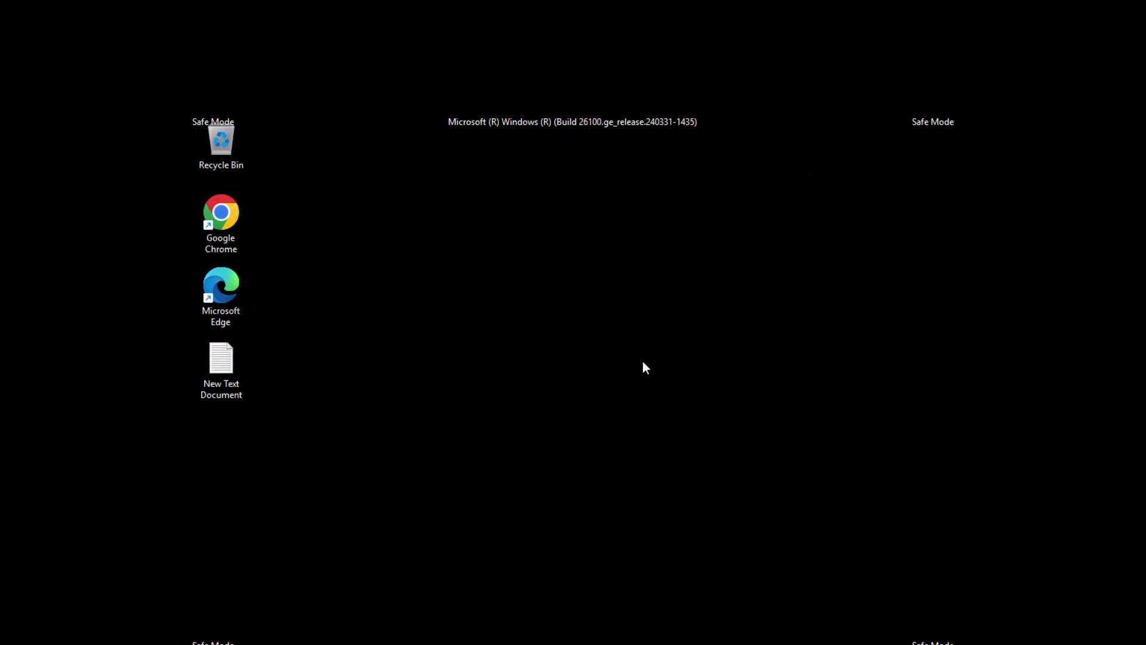
pyautogui.press('super')
pyautogui.click(757, 618)
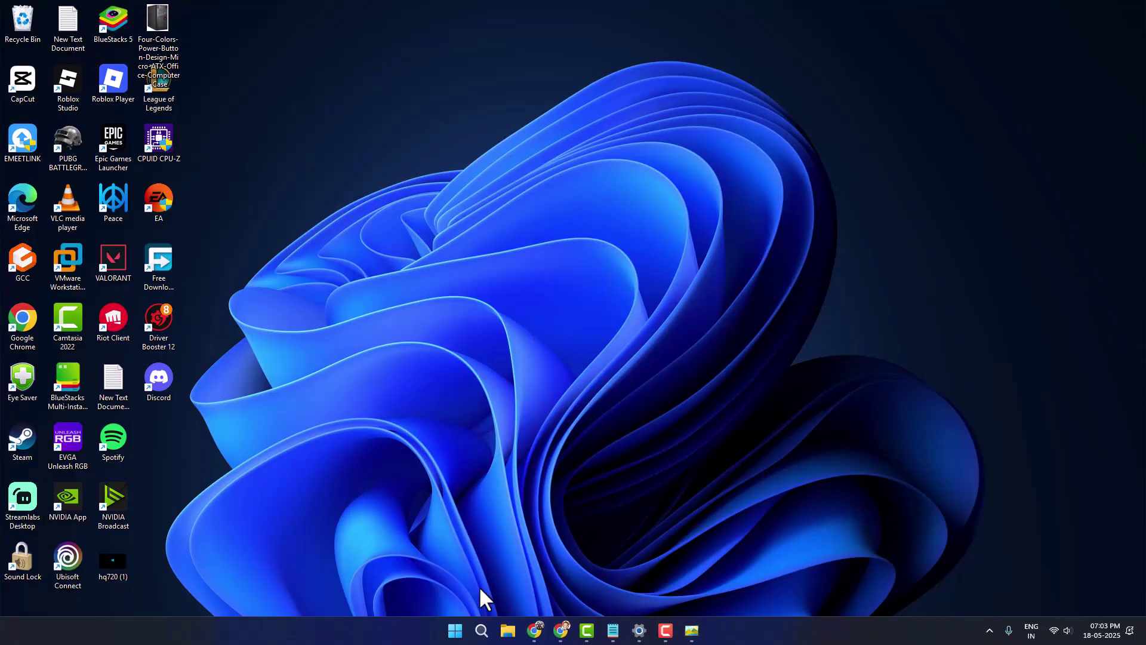
pyautogui.click(481, 630)
pyautogui.write('choo')
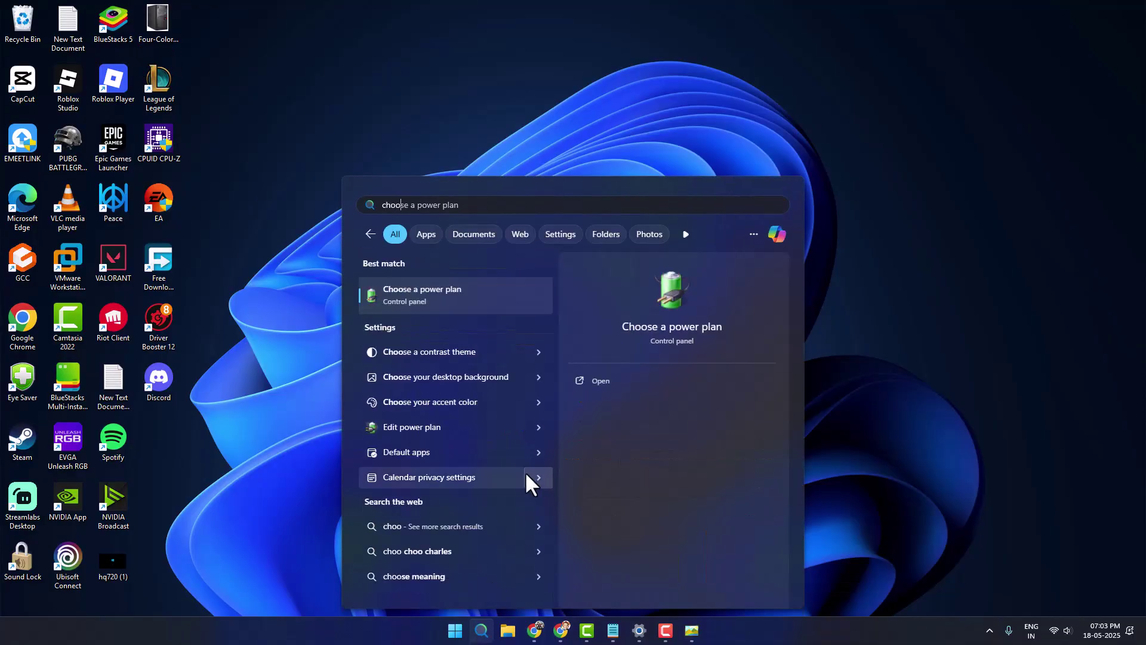
pyautogui.click(454, 295)
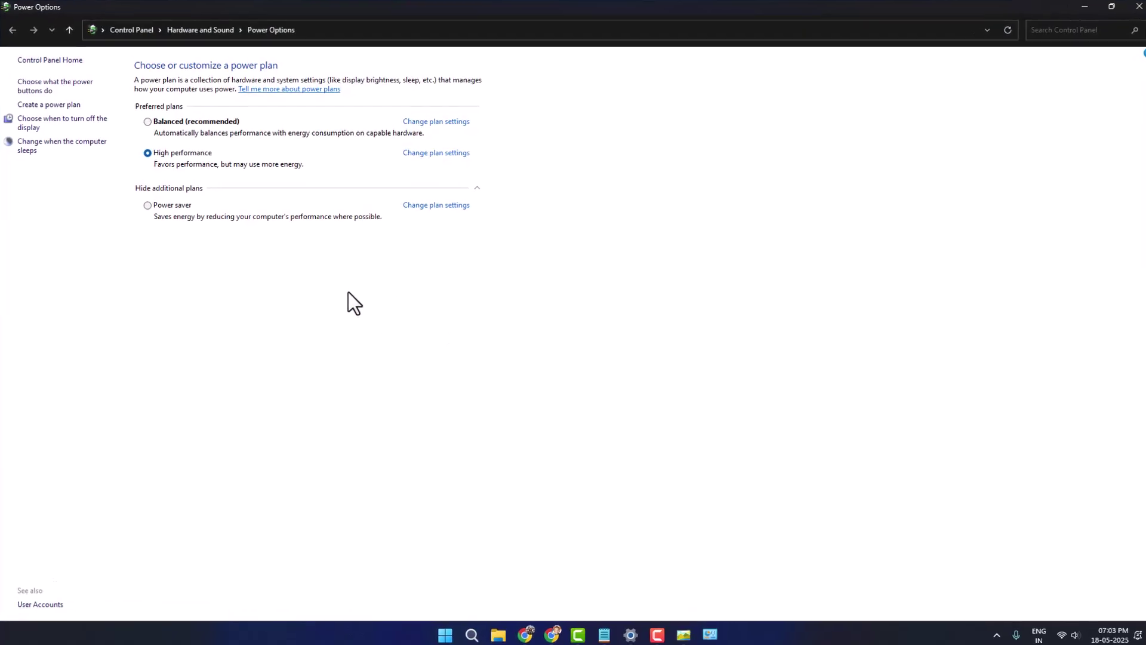
# Untick Turn on fast startup in the power button settings and save changes.
pyautogui.click(37, 95)
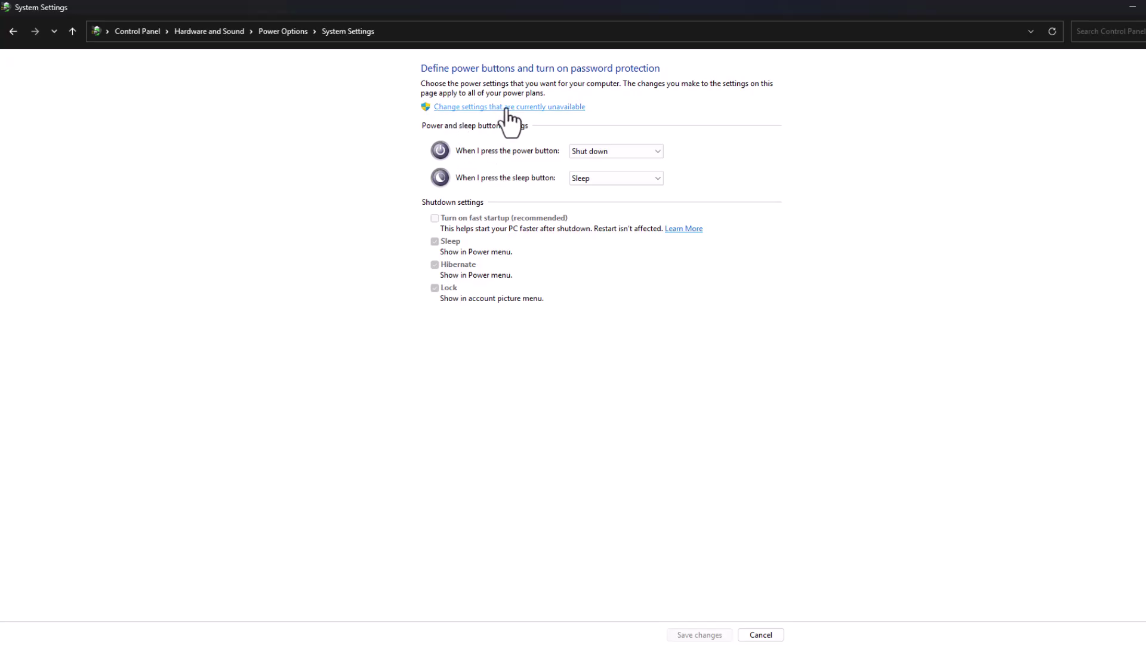
pyautogui.click(562, 108)
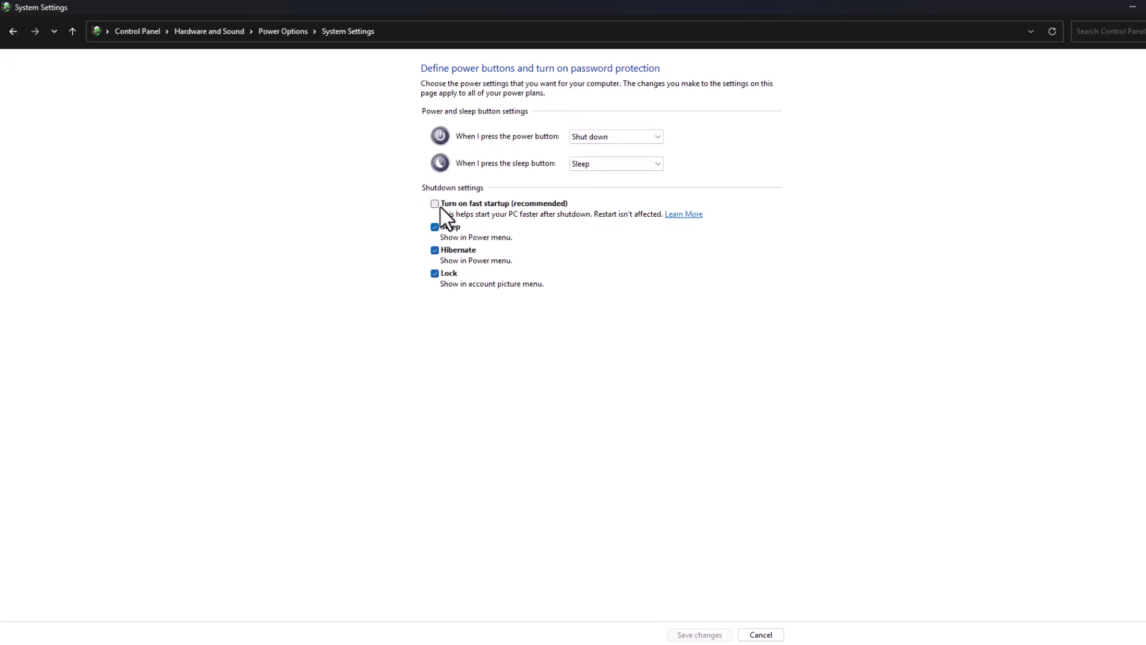
pyautogui.click(443, 204)
pyautogui.click(445, 205)
pyautogui.click(702, 635)
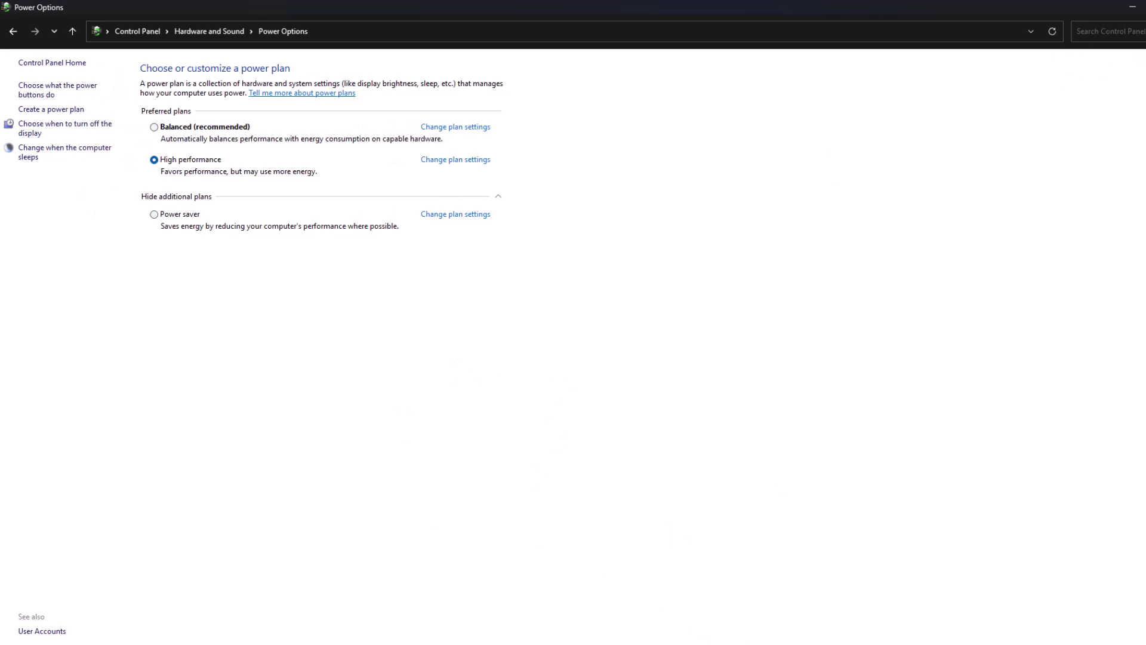
# Close Power Options and ask ChatGPT '5080 graphics driver stable version'.
pyautogui.hotkey('alt', 'F4')
pyautogui.hotkey('alt', 'Tab')
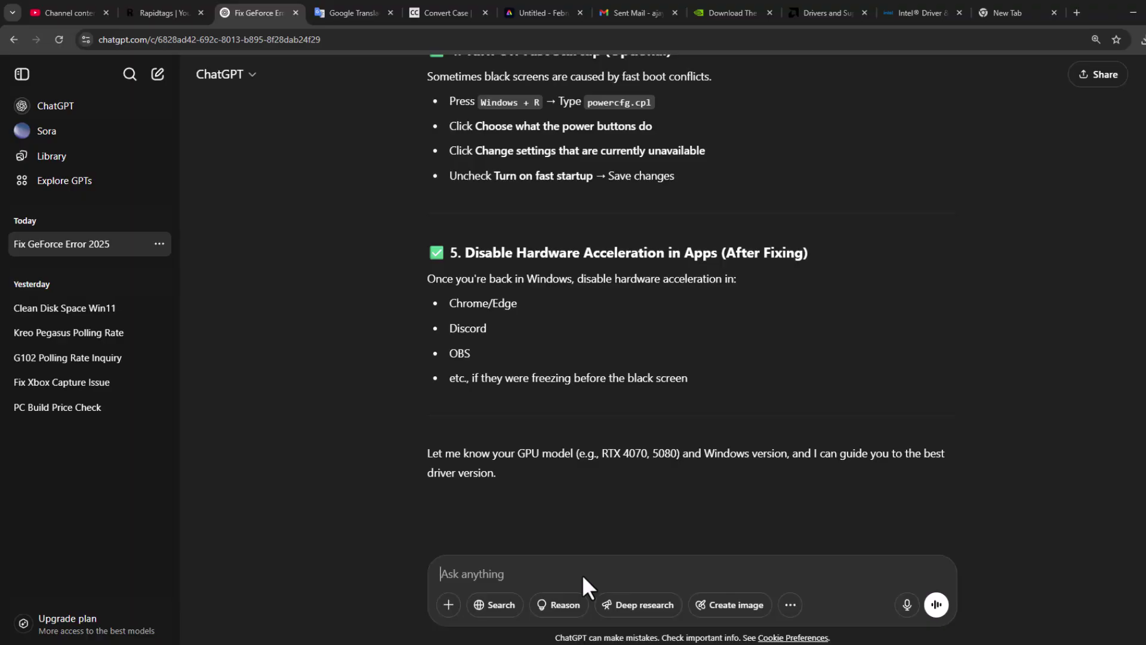
pyautogui.write('5080 graphics drive')
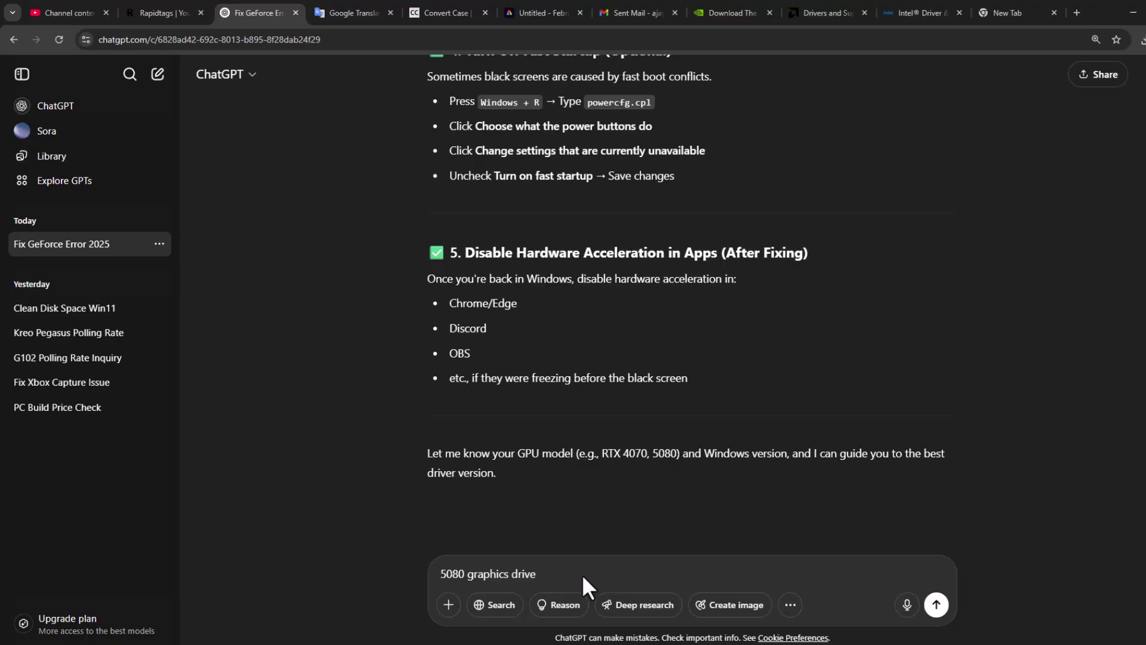
pyautogui.write('r stable version')
pyautogui.press('Return')
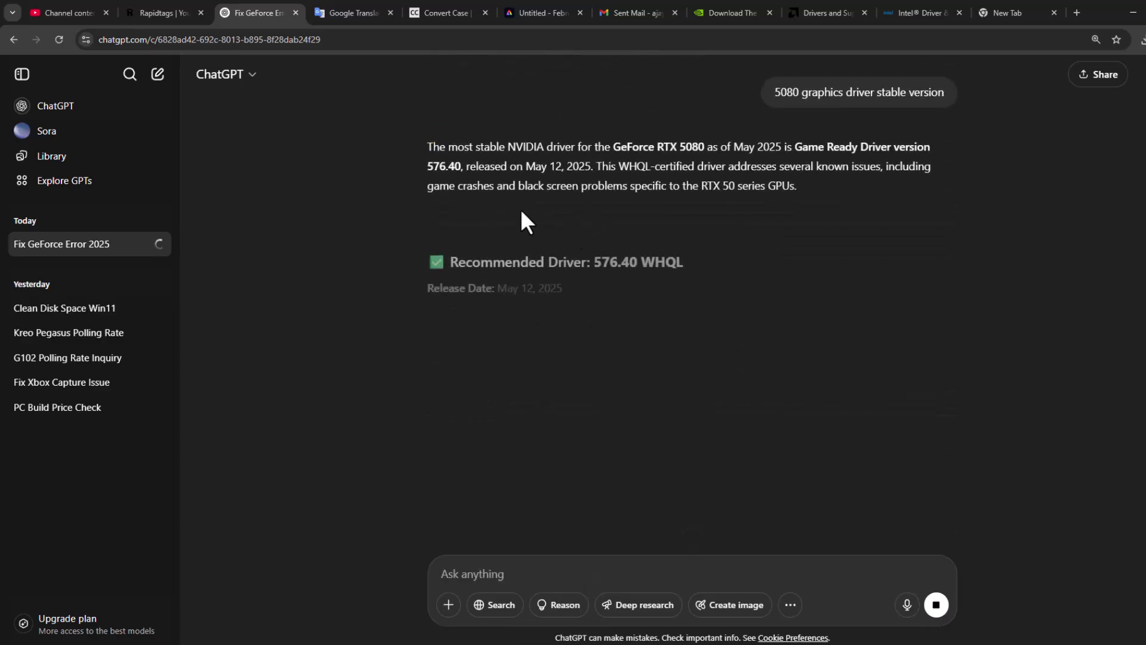
# Highlight the recommended 576.40 driver and the alternative stable version 572.16 in the reply.
pyautogui.scroll(-6, 633, 197)
pyautogui.moveTo(607, 206); pyautogui.dragTo(665, 202)
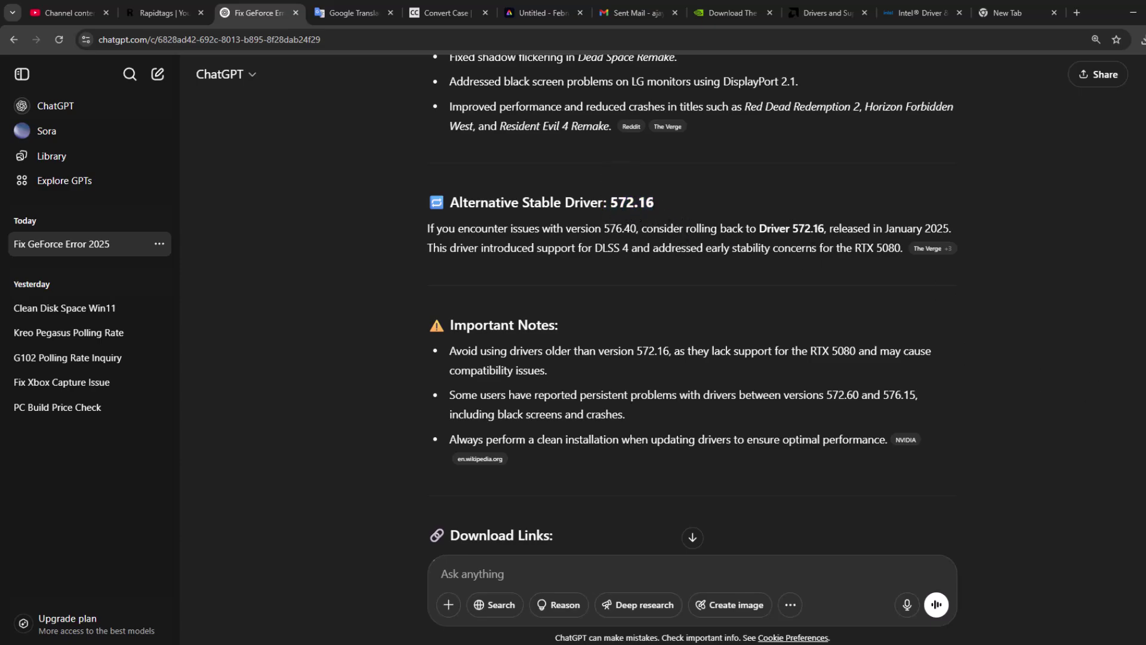
pyautogui.scroll(5, 692, 311)
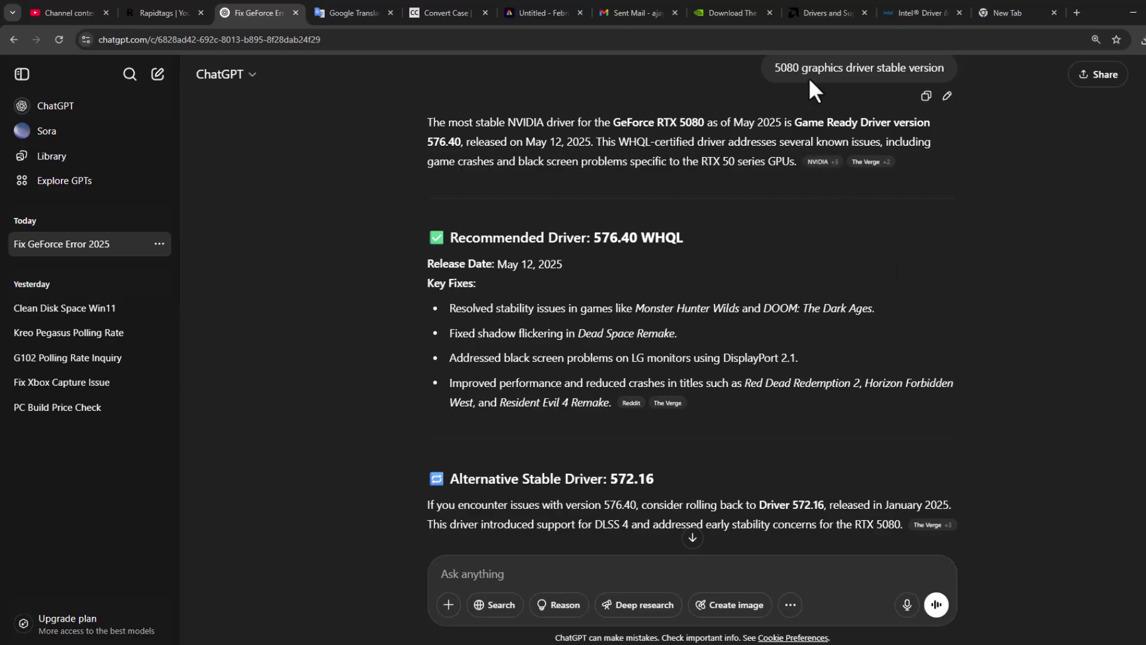
pyautogui.moveTo(771, 77); pyautogui.dragTo(801, 325)
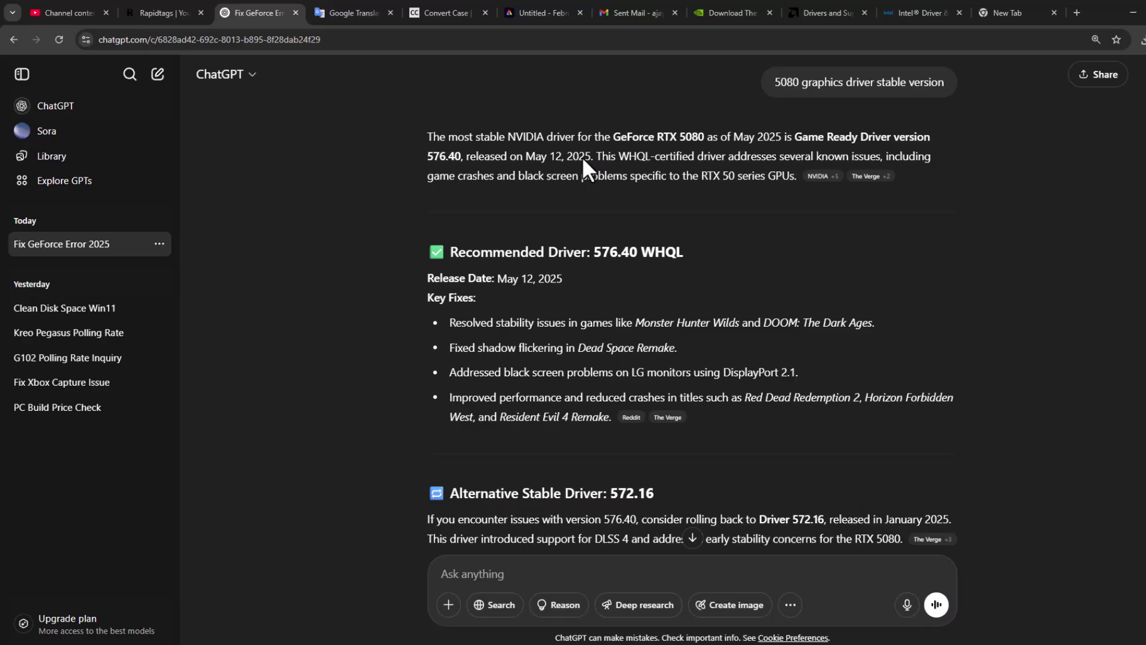
pyautogui.moveTo(461, 159); pyautogui.dragTo(402, 154)
pyautogui.click(618, 433)
pyautogui.moveTo(649, 491); pyautogui.dragTo(670, 494)
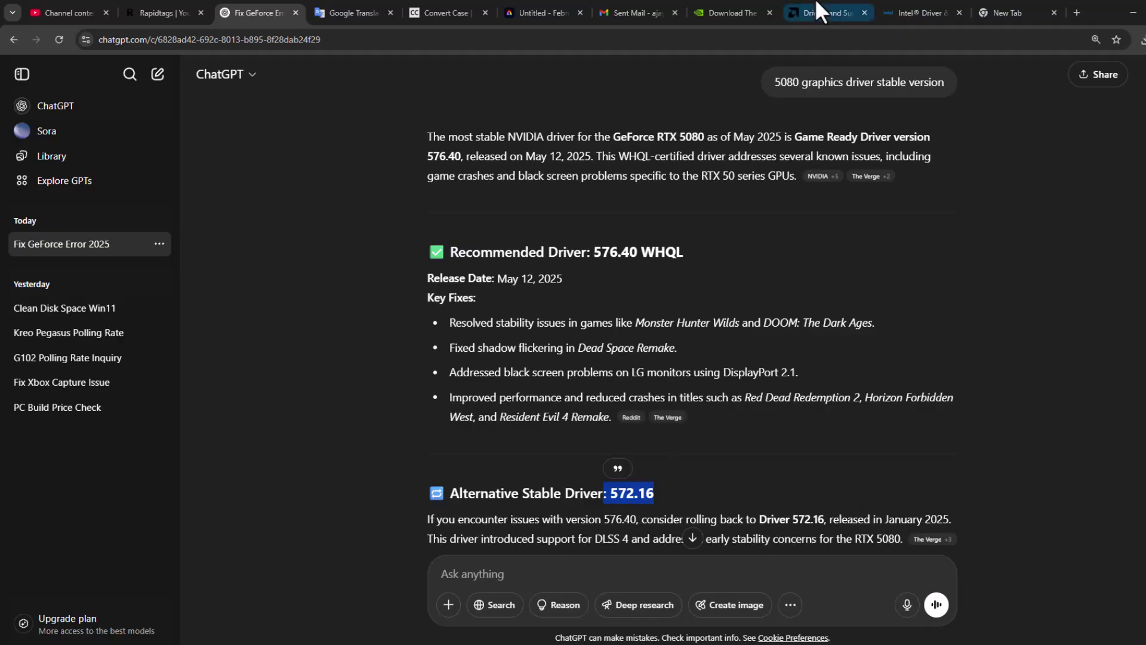
# Open the official NVIDIA drivers page from the earlier 'nvidia driver download' search in a new tab.
pyautogui.click(1009, 11)
pyautogui.click(912, 40)
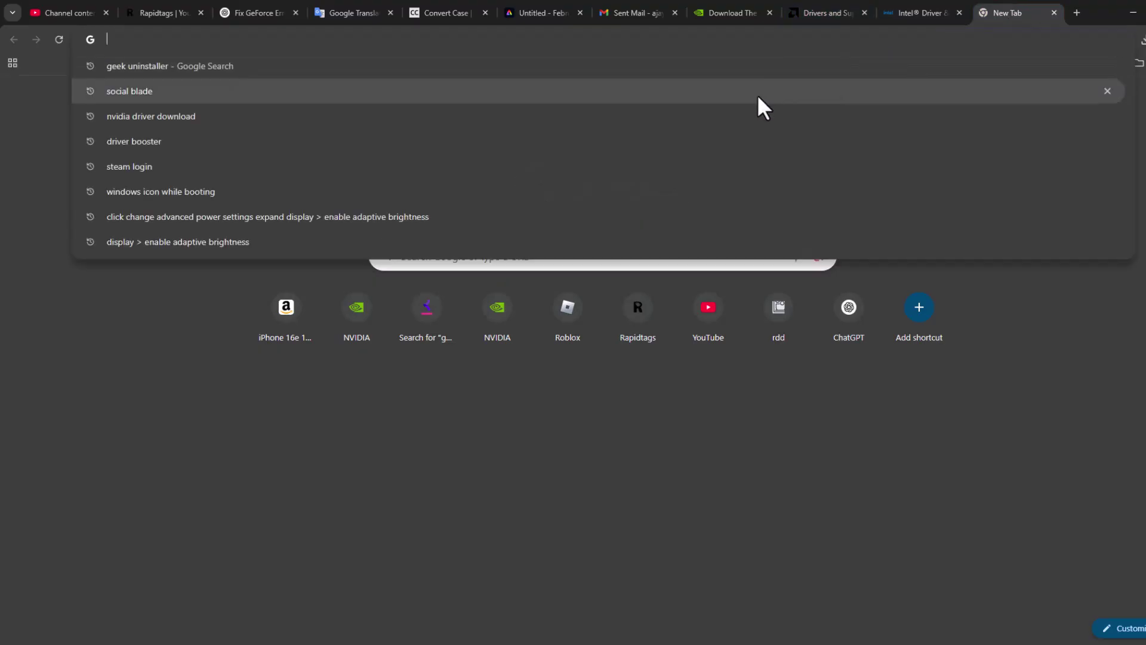
pyautogui.click(655, 116)
pyautogui.click(225, 195)
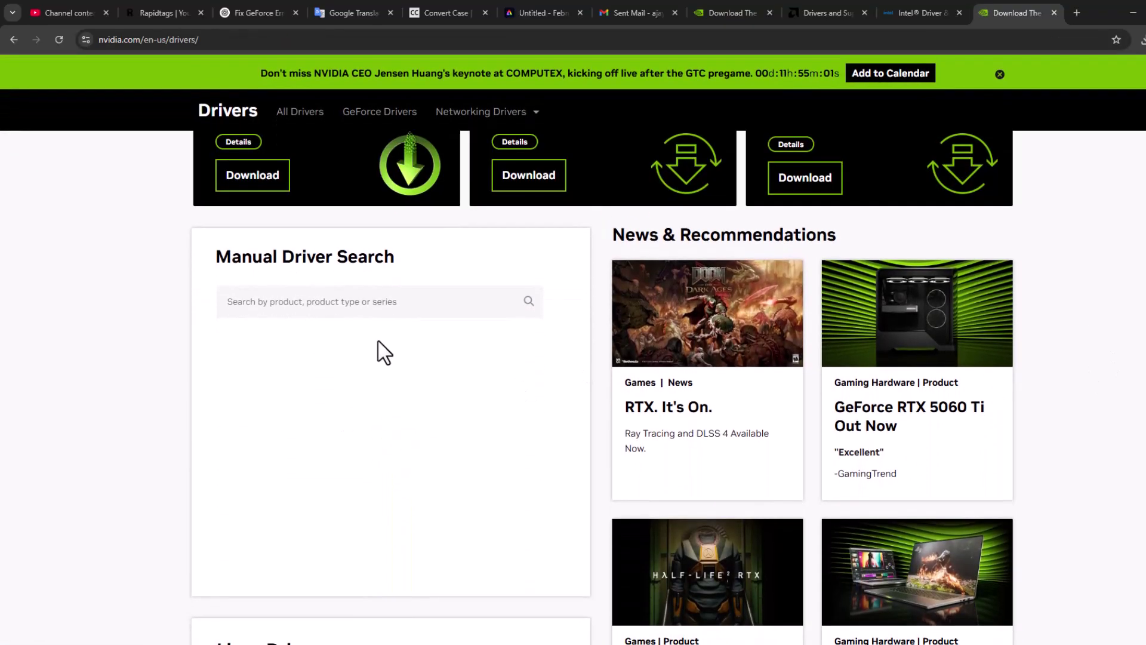
# Search drivers for GeForce, RTX 50 Series, RTX 5080, Windows 11, English (US).
pyautogui.click(299, 401)
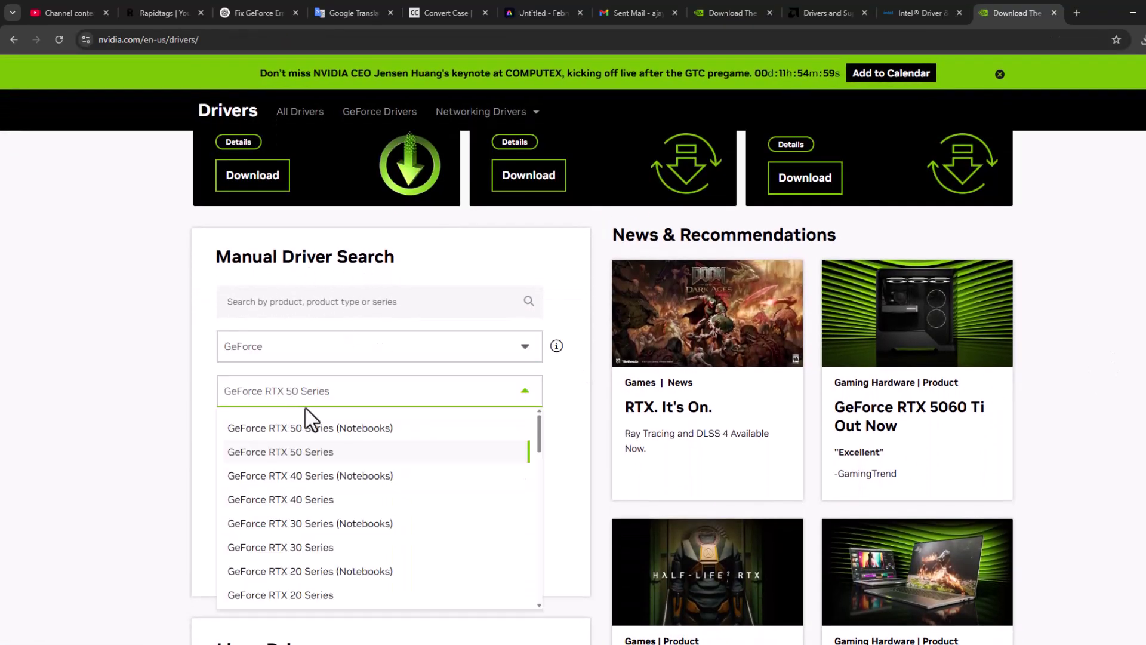
pyautogui.click(316, 454)
pyautogui.click(251, 349)
pyautogui.click(254, 383)
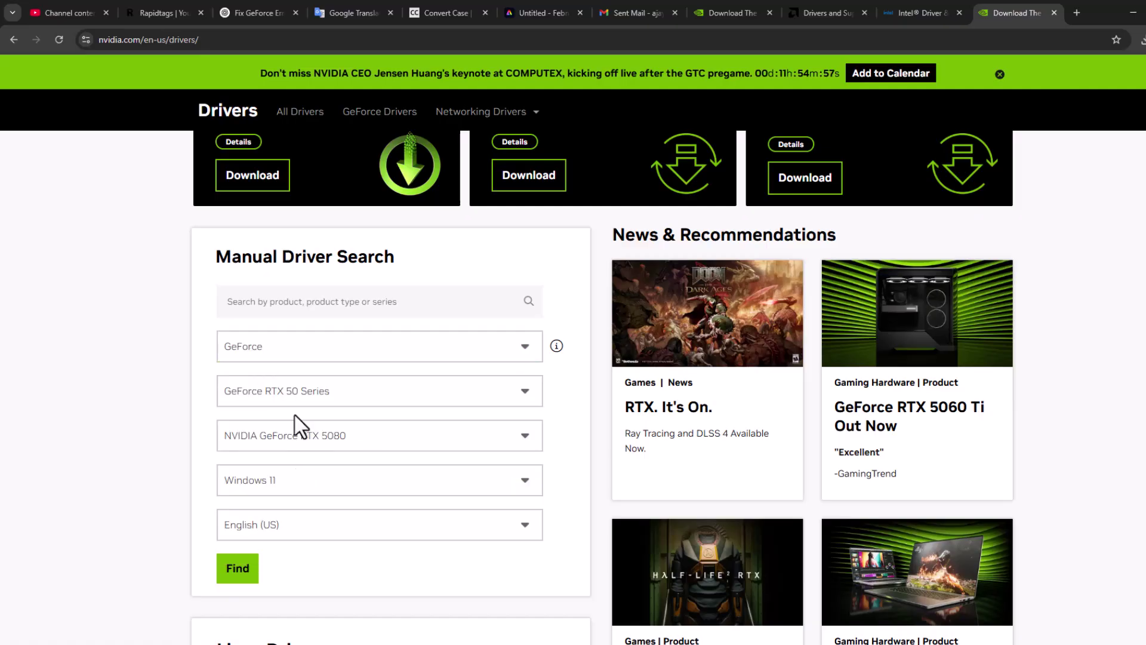
pyautogui.click(272, 440)
pyautogui.click(313, 524)
pyautogui.click(259, 484)
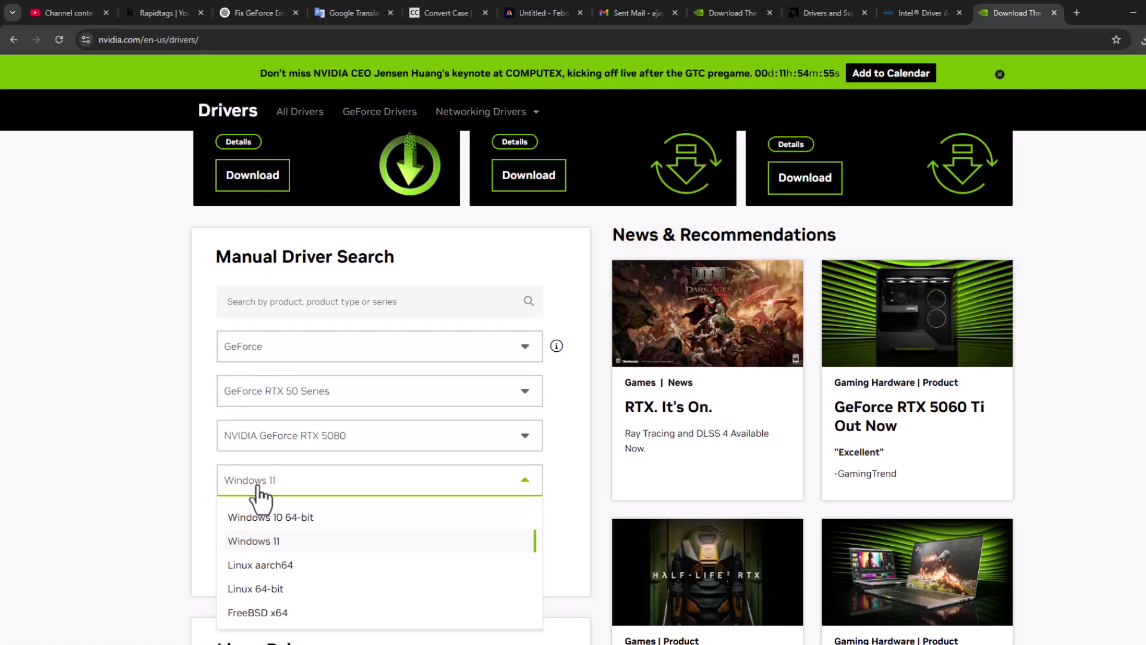
pyautogui.click(261, 487)
pyautogui.click(283, 529)
pyautogui.click(256, 561)
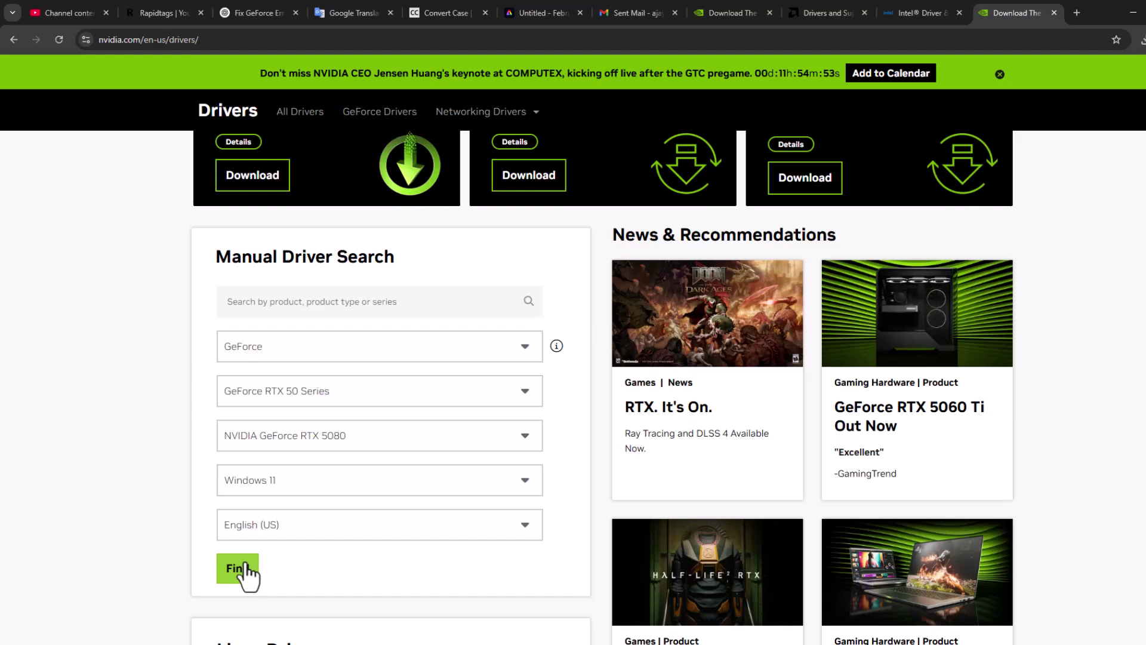
pyautogui.click(243, 570)
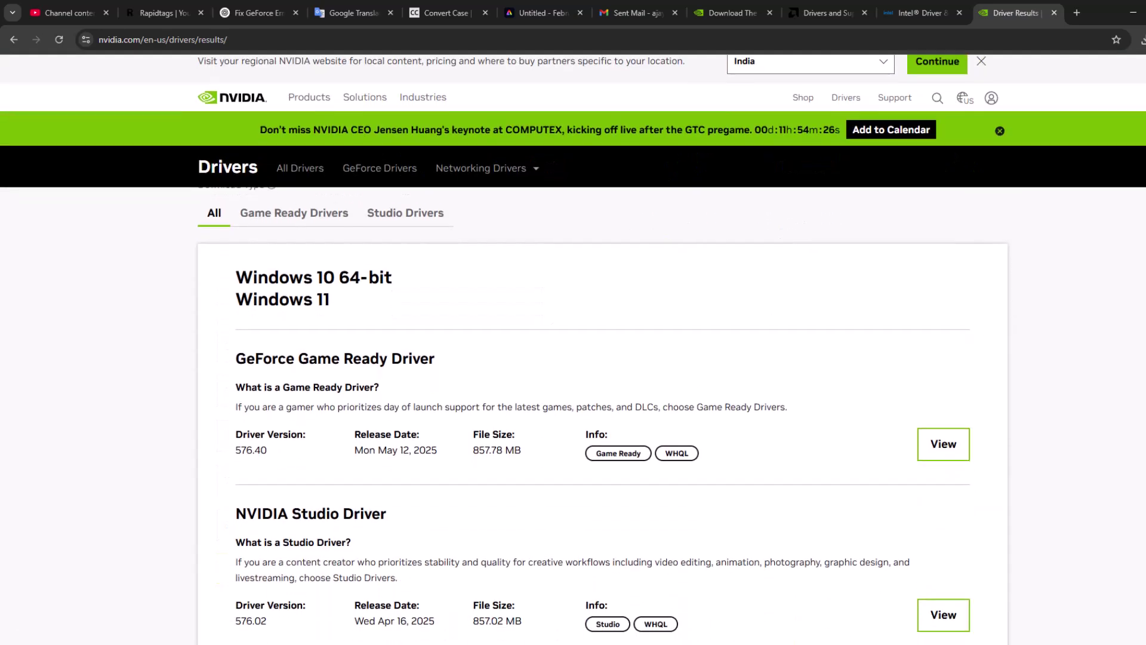
# Show more driver versions and recheck the ChatGPT answer before returning to NVIDIA.
pyautogui.scroll(-4, 770, 358)
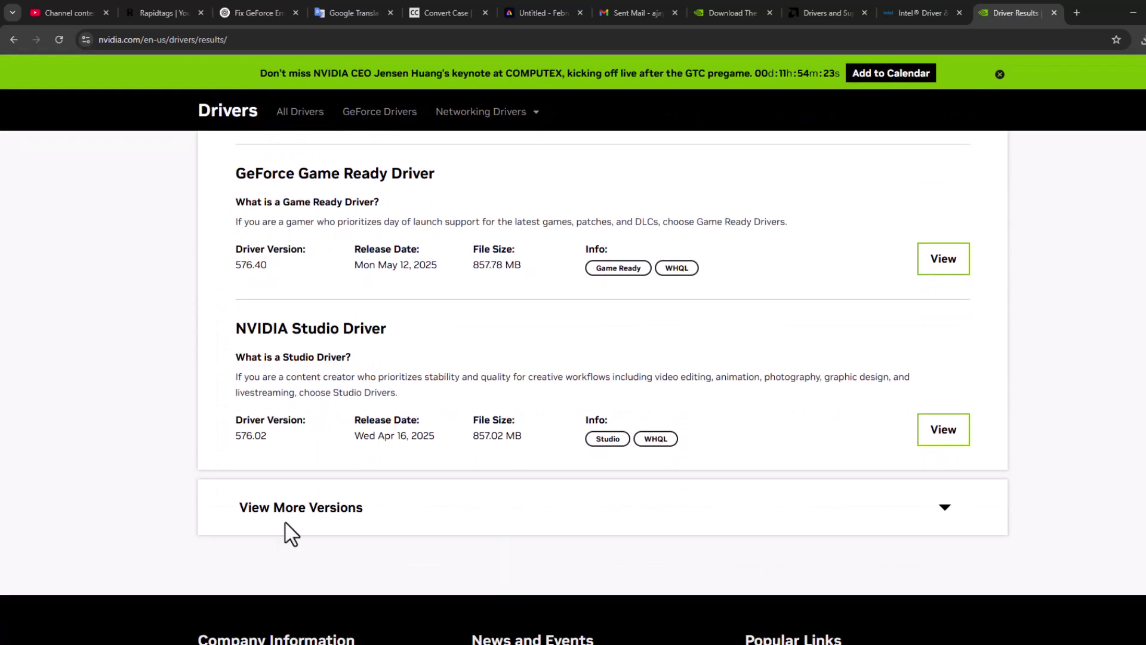
pyautogui.click(328, 525)
pyautogui.scroll(-6, 1042, 357)
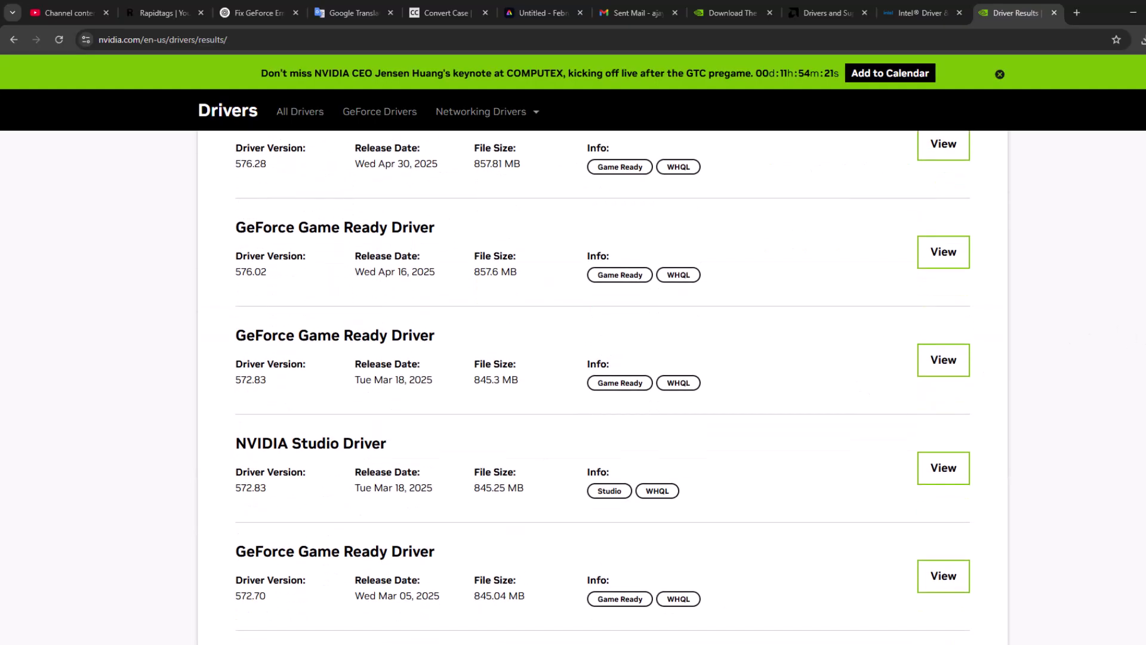
pyautogui.scroll(-8, 1042, 356)
pyautogui.scroll(-5, 603, 388)
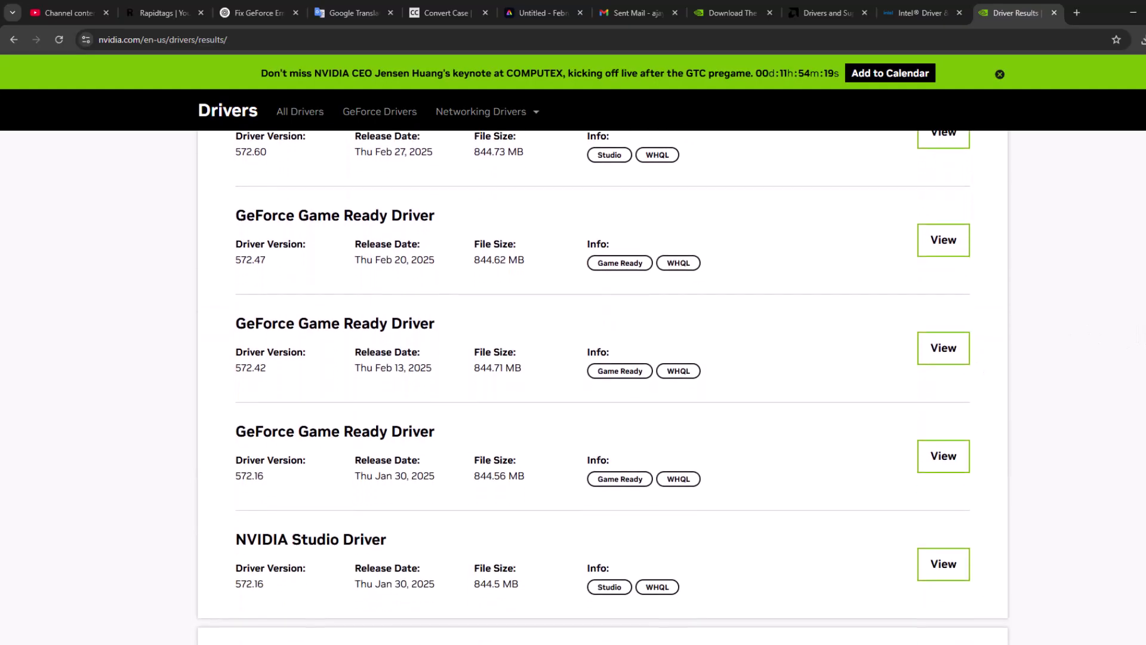
pyautogui.scroll(1, 603, 388)
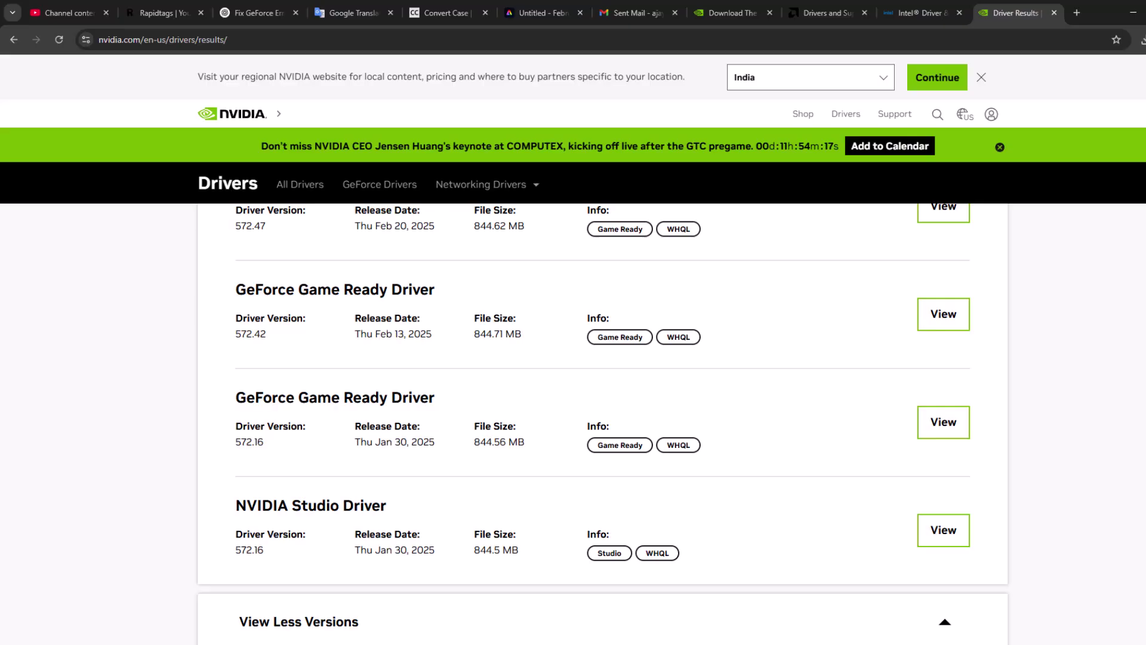
pyautogui.click(263, 13)
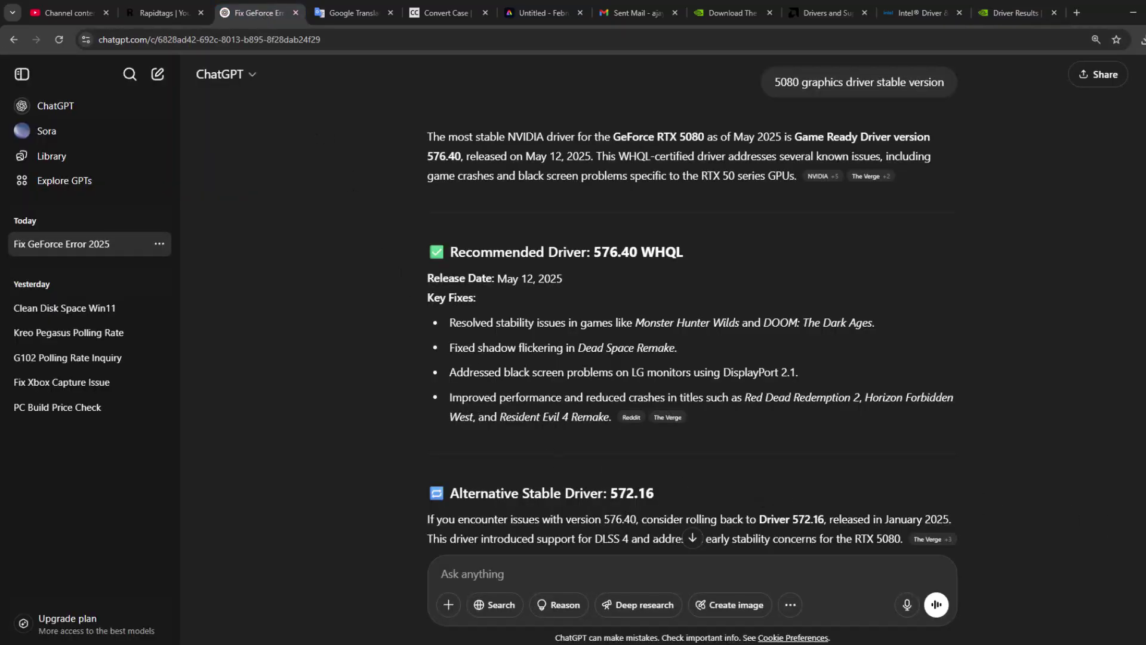
pyautogui.scroll(-2, 614, 356)
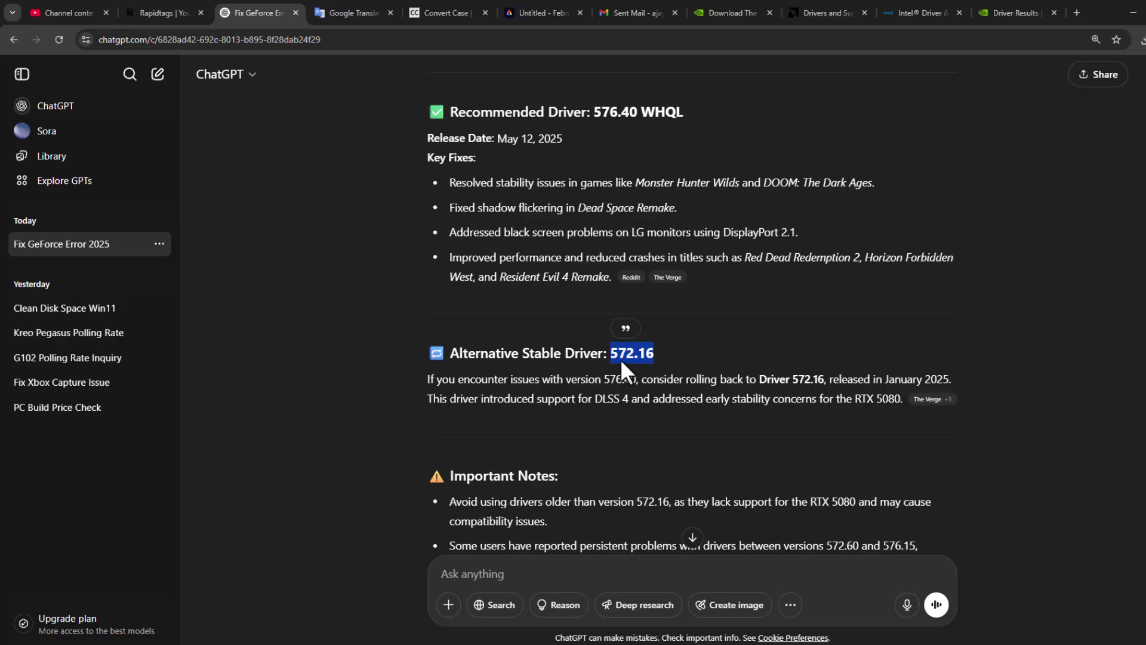
pyautogui.click(1010, 10)
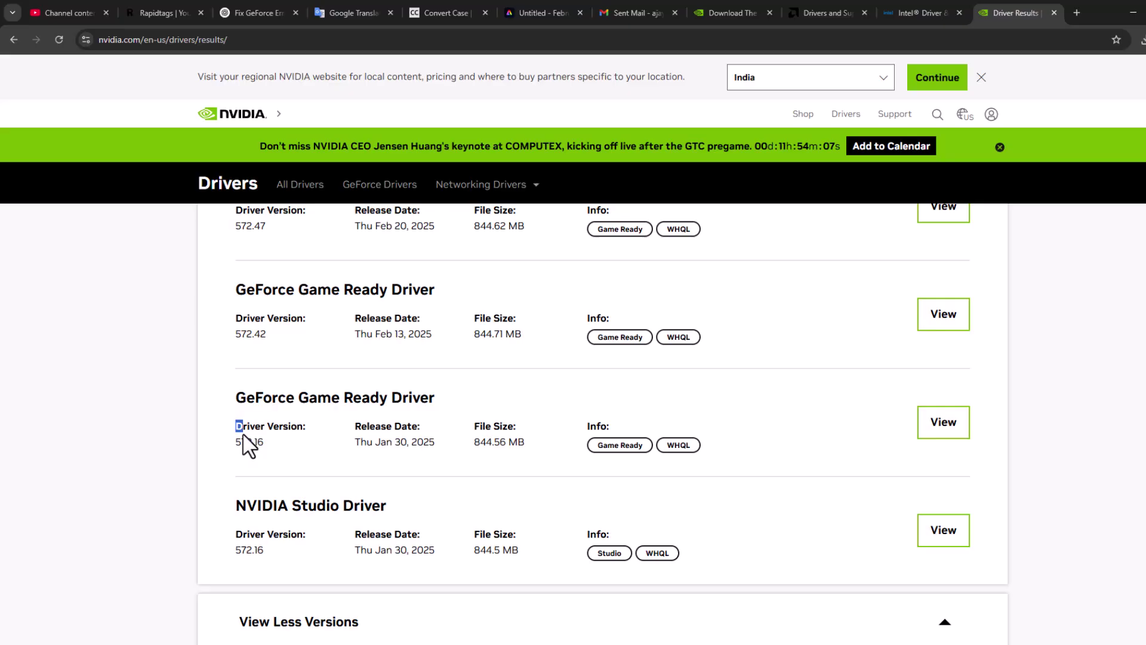
# Download Game Ready driver 572.16 (Jan 30, 2025), then pause the download.
pyautogui.moveTo(243, 435)
pyautogui.mouseDown()
pyautogui.moveTo(259, 449)
pyautogui.moveTo(233, 439)
pyautogui.moveTo(229, 449)
pyautogui.mouseUp()
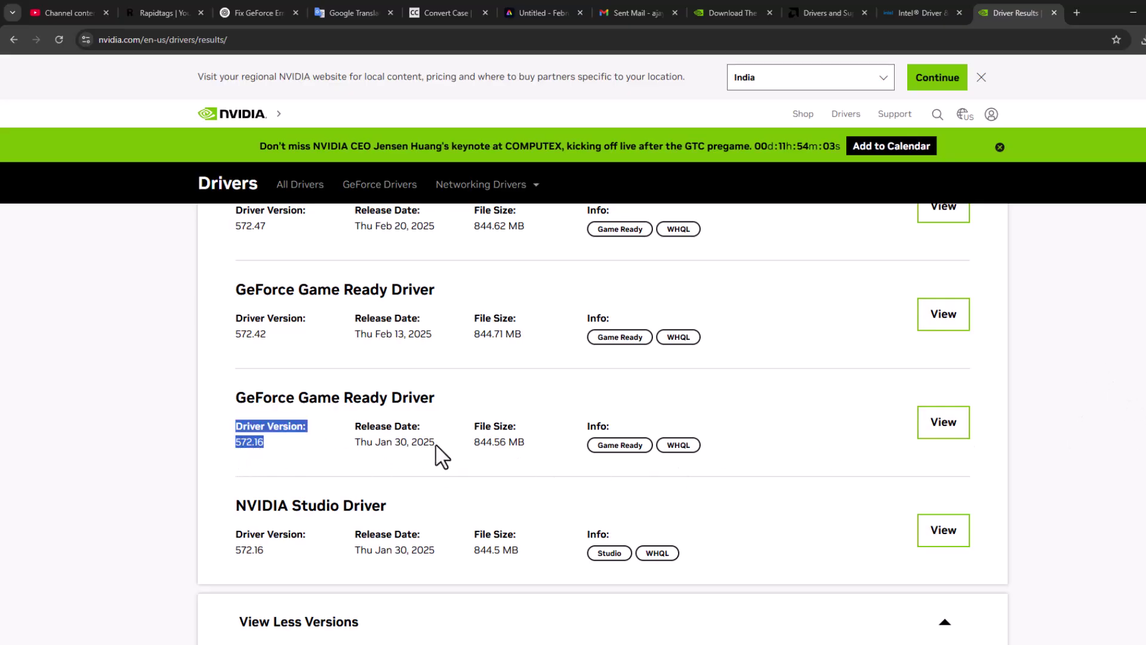
pyautogui.moveTo(435, 445); pyautogui.dragTo(370, 445)
pyautogui.doubleClick(250, 442)
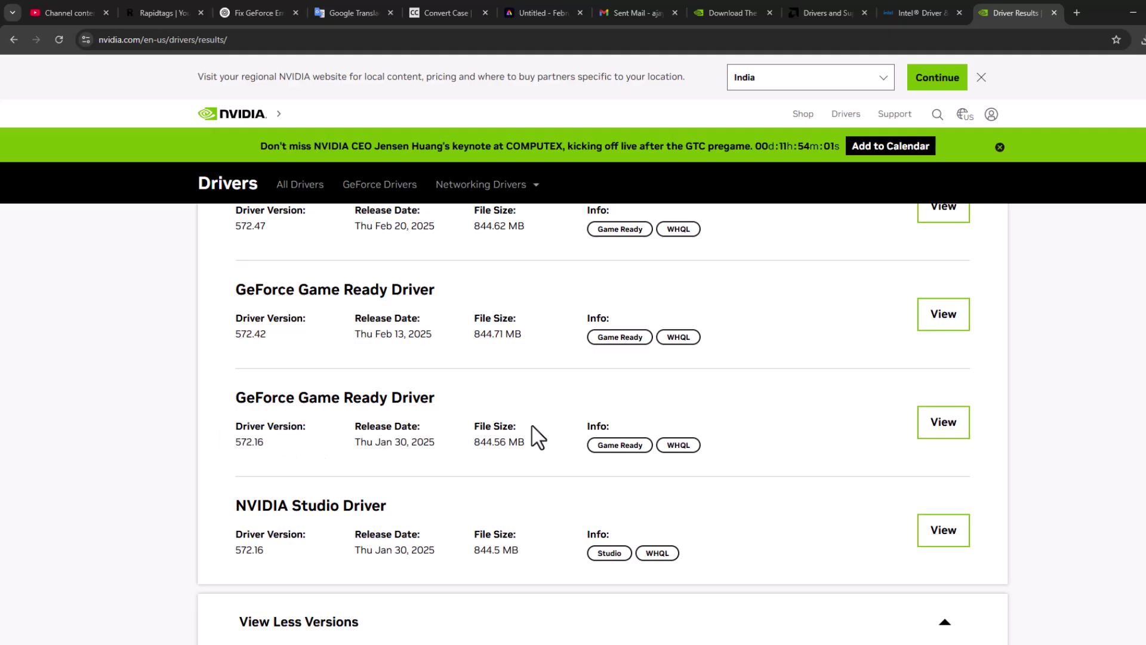
pyautogui.click(946, 436)
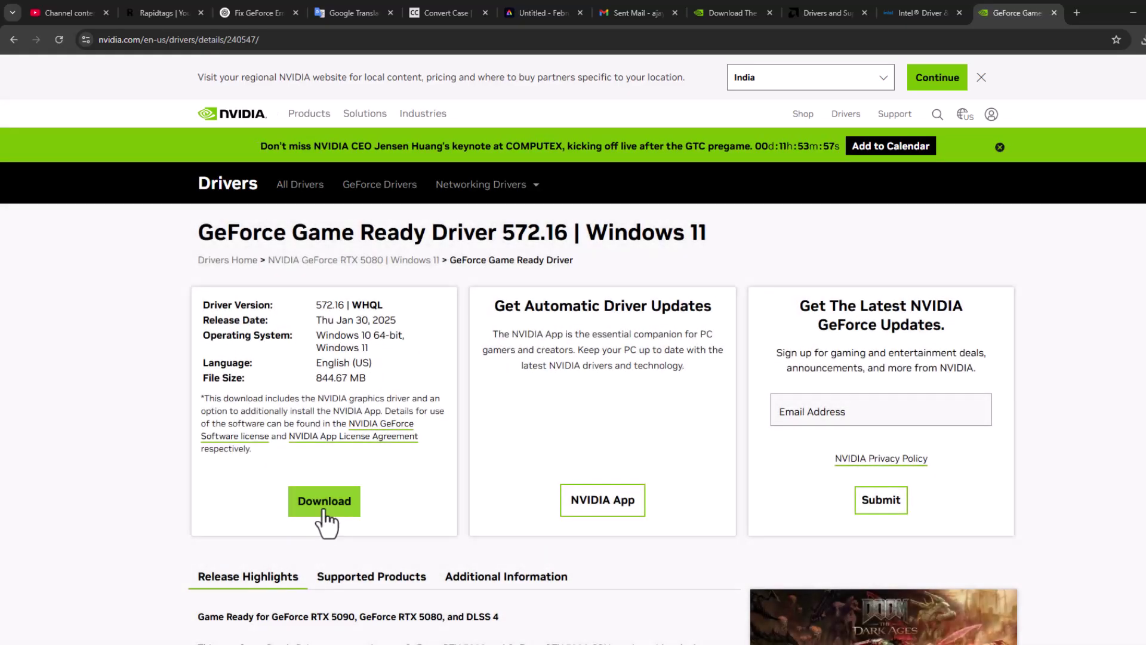
pyautogui.click(322, 511)
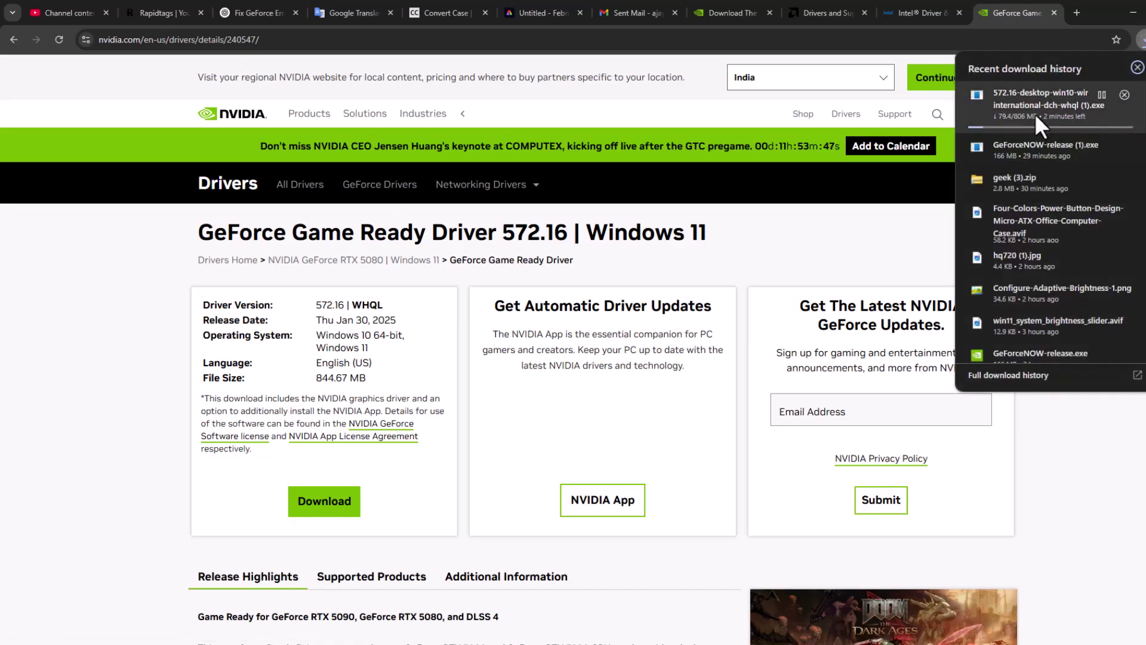
pyautogui.click(1102, 95)
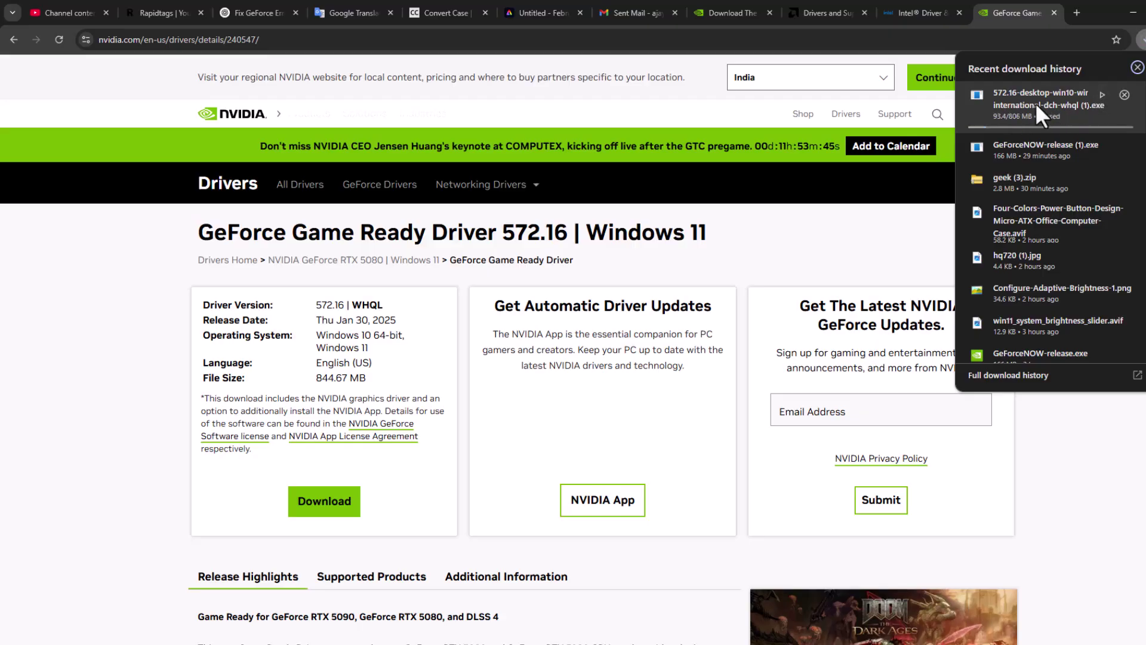